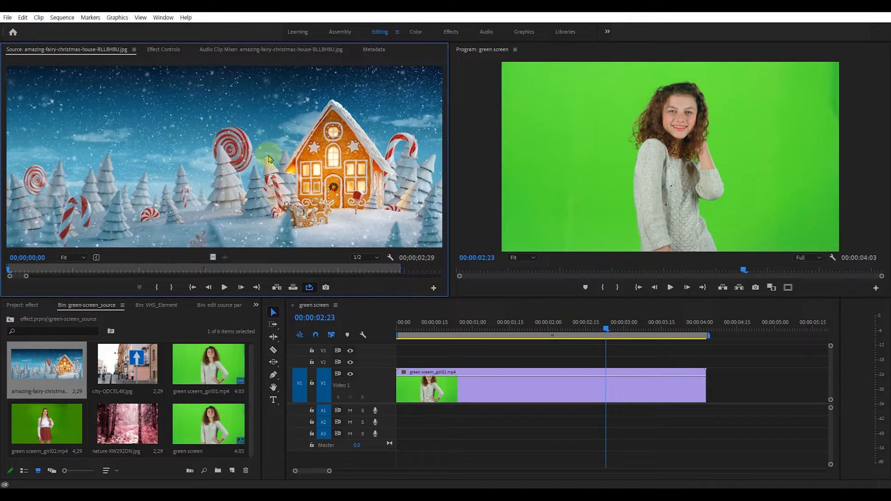
- Find the Ultra Key effect among the Keying video effects and apply it to the green screen clip on V1
{"action": "double_click", "coordinate": [431, 392]}
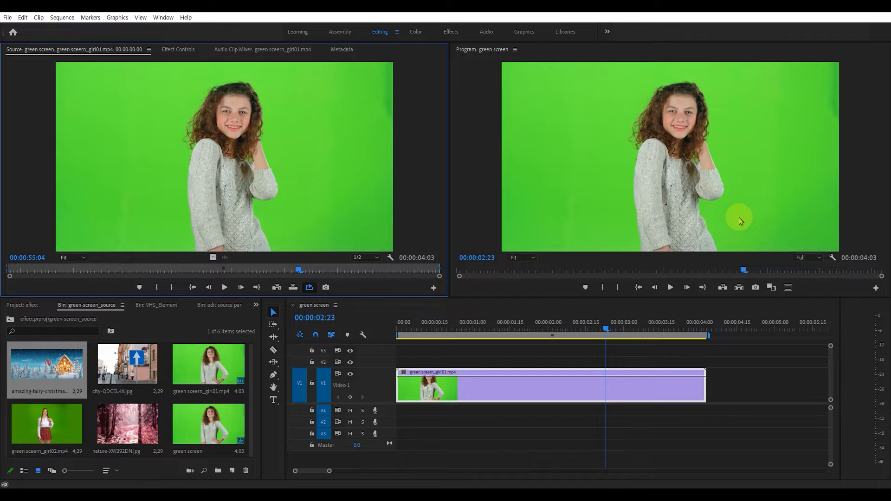
{"action": "left_click", "coordinate": [256, 305]}
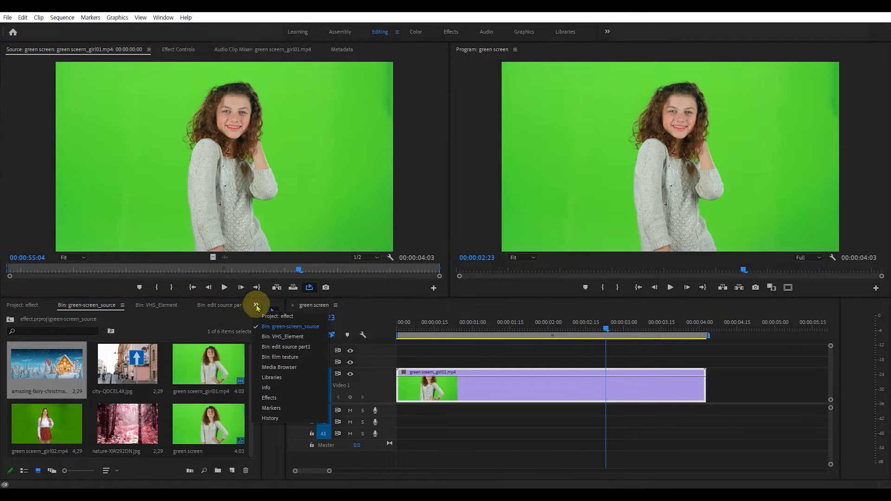
{"action": "left_click", "coordinate": [269, 397]}
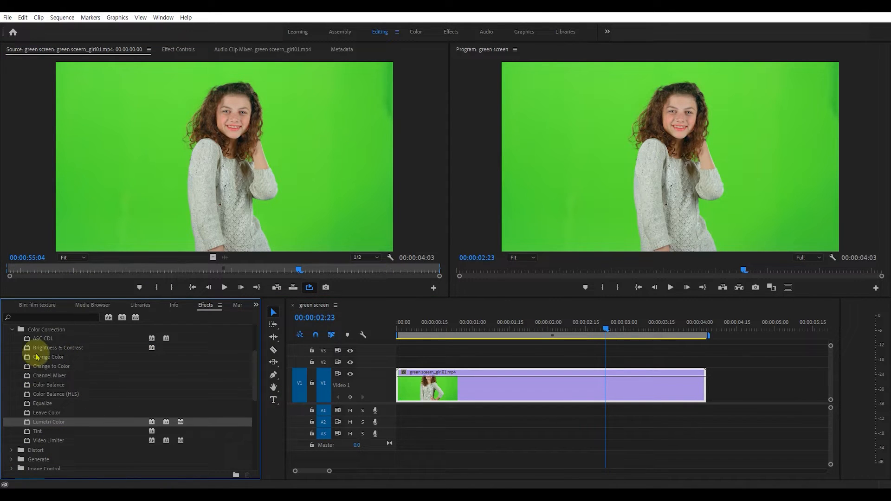
{"action": "left_click", "coordinate": [13, 330]}
{"action": "left_click", "coordinate": [43, 377]}
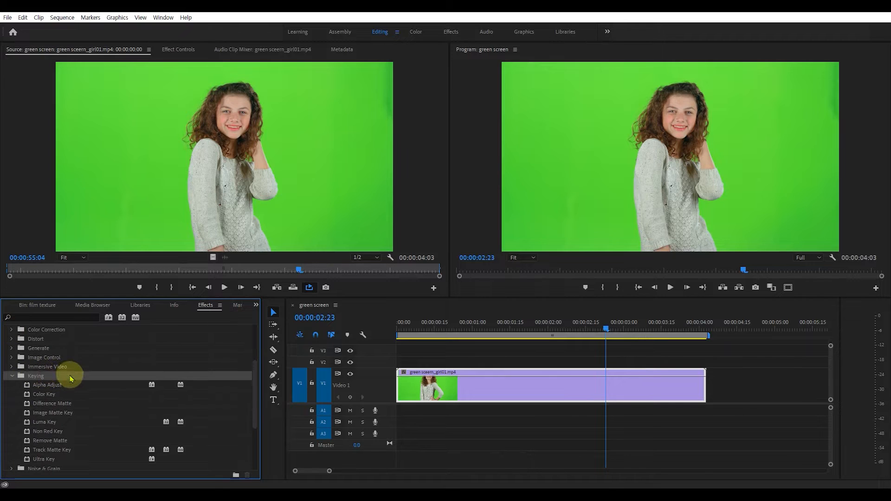
{"action": "scroll", "coordinate": [70, 377], "scroll_direction": "down", "scroll_amount": 1}
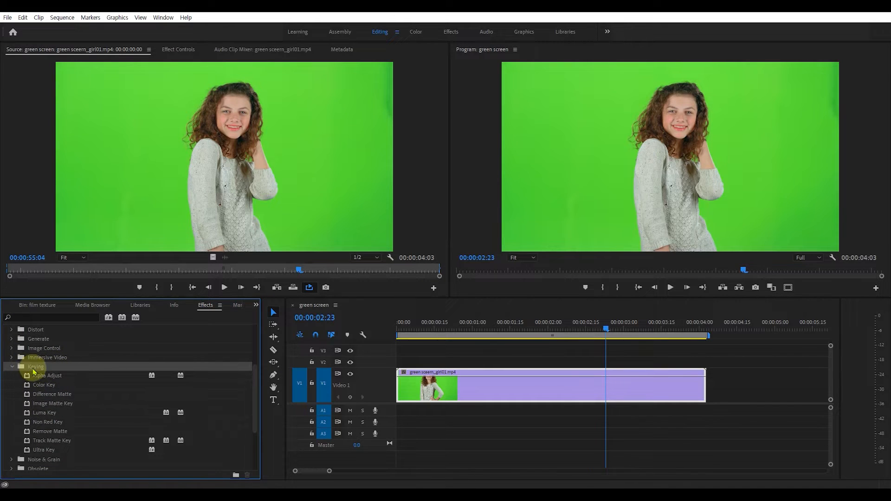
{"action": "scroll", "coordinate": [56, 353], "scroll_direction": "up", "scroll_amount": 3}
{"action": "scroll", "coordinate": [55, 353], "scroll_direction": "down", "scroll_amount": 3}
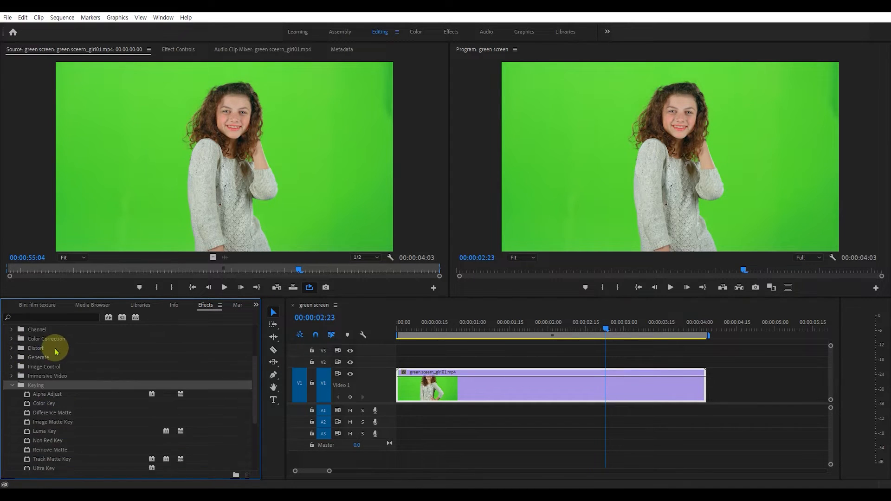
{"action": "scroll", "coordinate": [43, 417], "scroll_direction": "down", "scroll_amount": 1}
{"action": "left_click", "coordinate": [44, 438]}
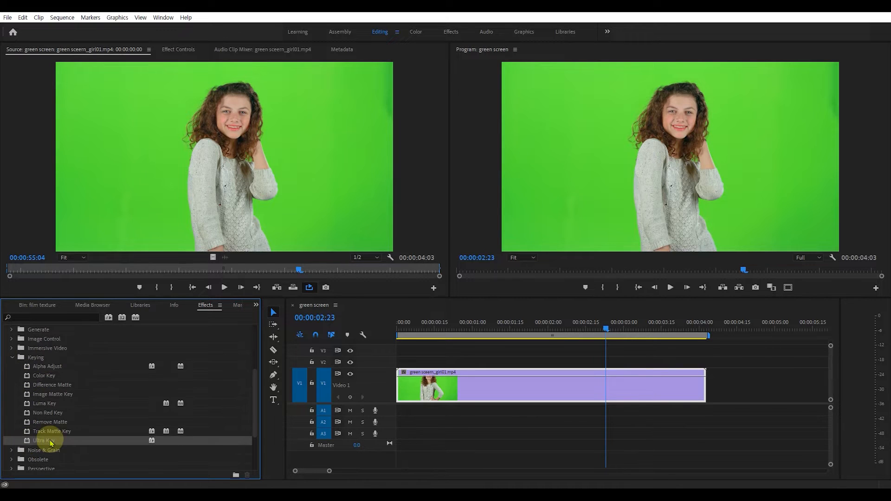
{"action": "scroll", "coordinate": [58, 437], "scroll_direction": "down", "scroll_amount": 1}
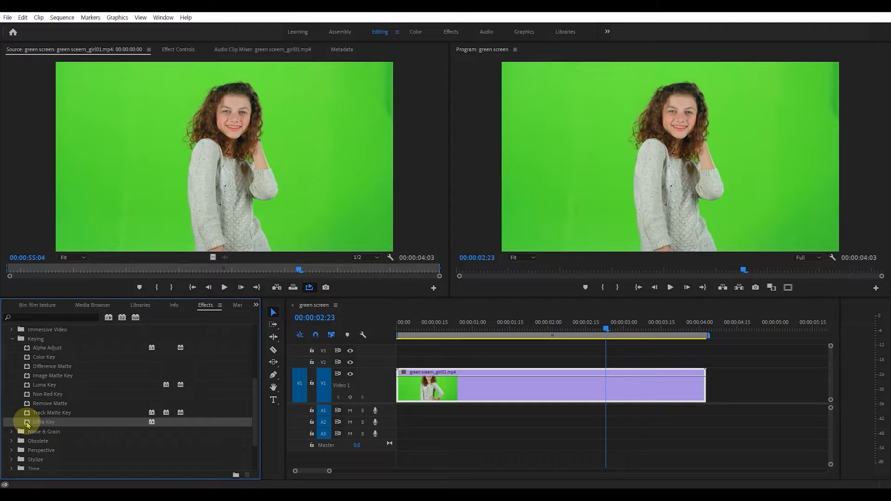
{"action": "left_click_drag", "start_coordinate": [28, 423], "coordinate": [448, 390]}
- Go to 00:00:01:29 in the sequence and sample the green backdrop beside the girl as Ultra Key's key color
{"action": "left_click", "coordinate": [546, 325]}
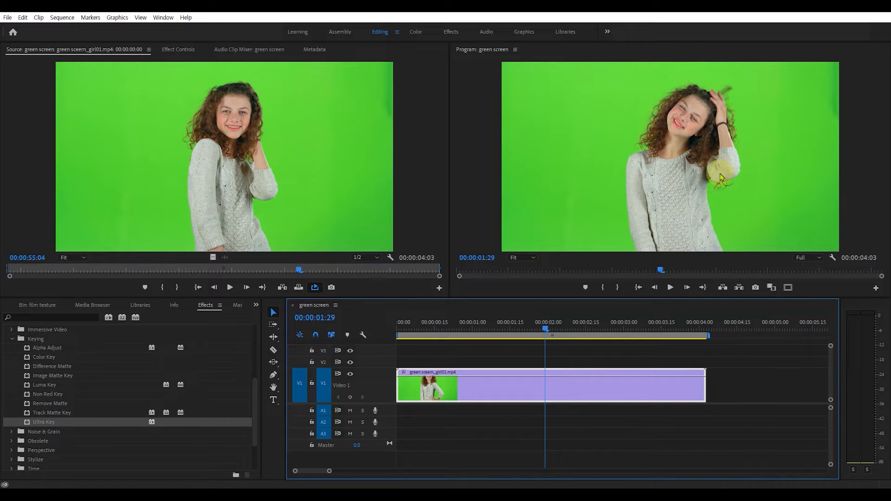
{"action": "left_click", "coordinate": [179, 50]}
{"action": "left_click", "coordinate": [7, 87]}
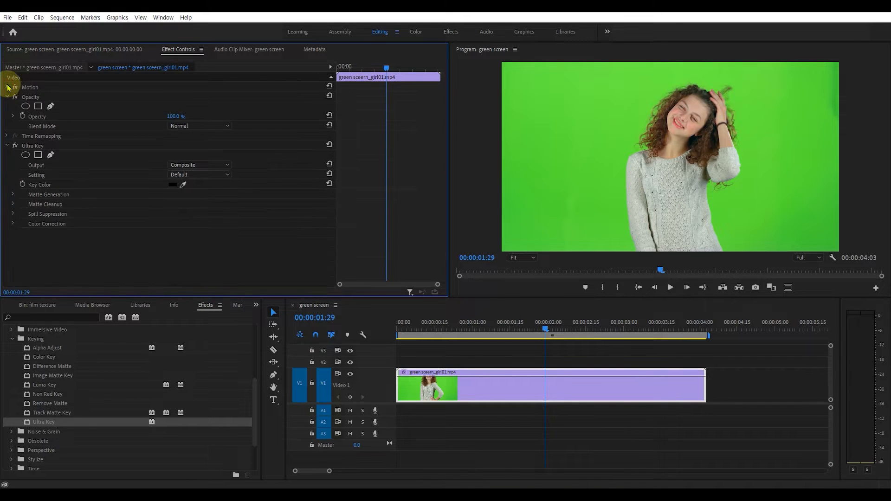
{"action": "left_click", "coordinate": [33, 146]}
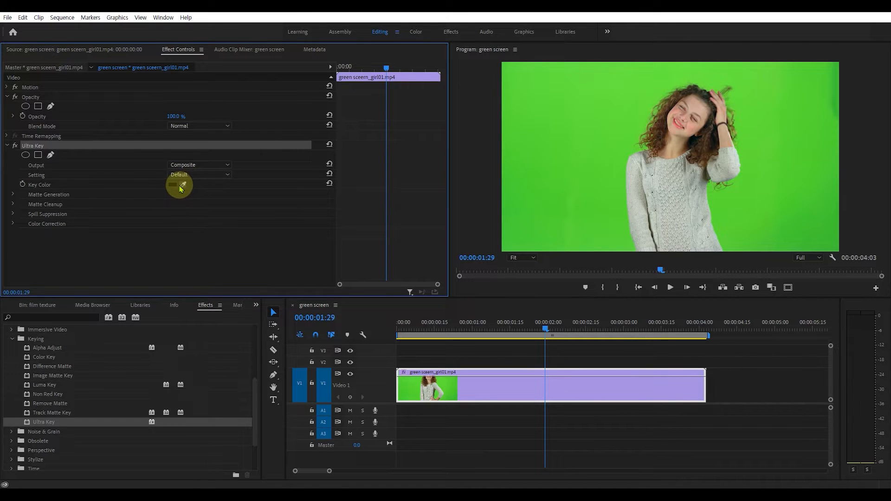
{"action": "left_click_drag", "start_coordinate": [183, 182], "coordinate": [600, 115]}
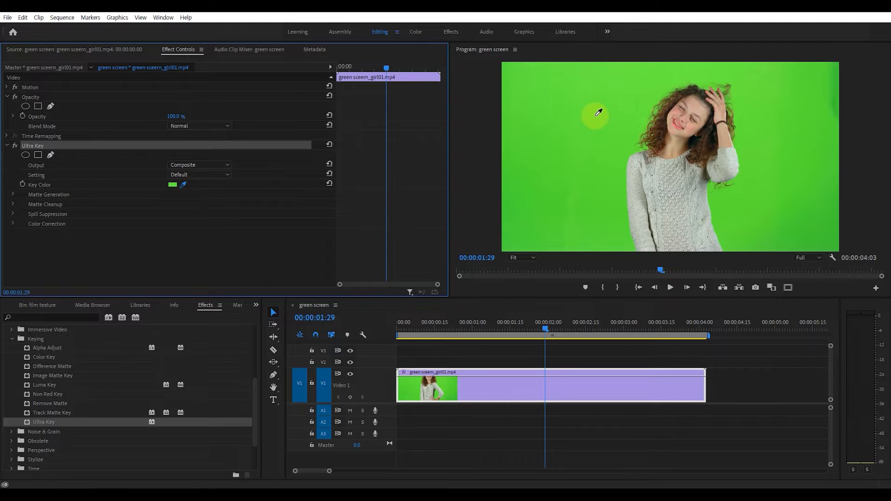
{"action": "left_click_drag", "start_coordinate": [597, 112], "coordinate": [594, 115]}
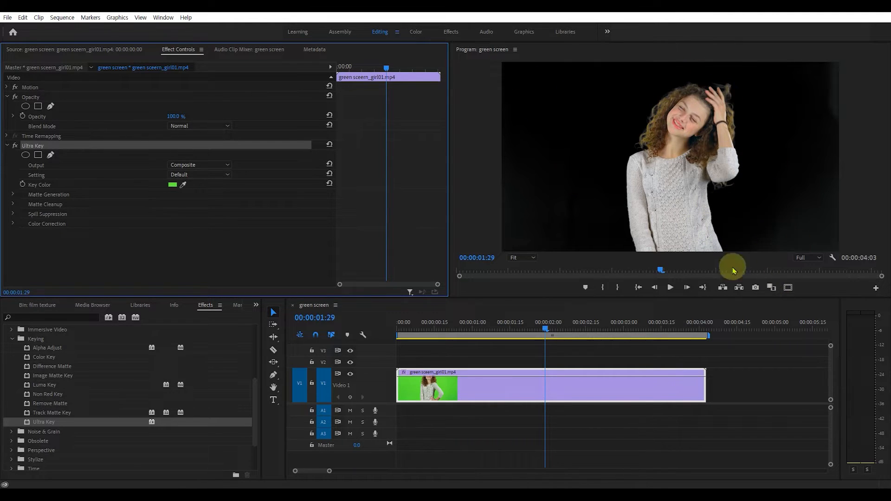
- Show the transparency grid in the program monitor and set Ultra Key's output to Alpha Channel
{"action": "left_click", "coordinate": [832, 258]}
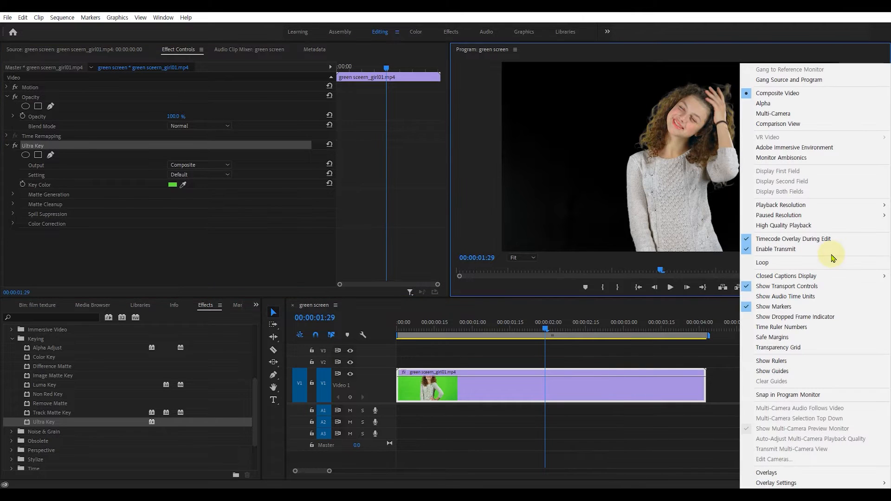
{"action": "left_click", "coordinate": [783, 354]}
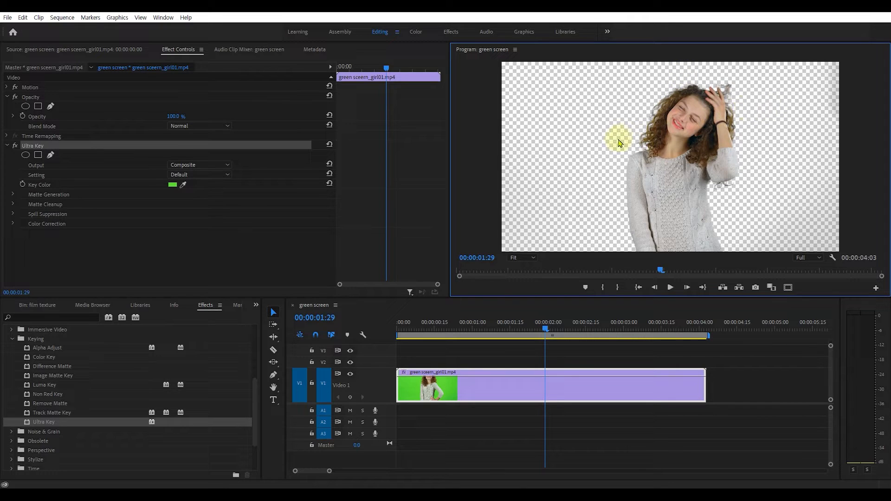
{"action": "left_click", "coordinate": [194, 166]}
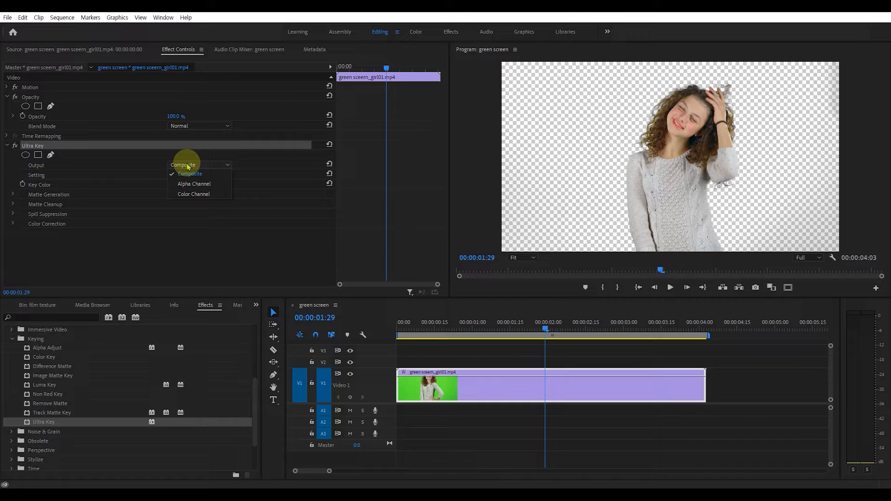
{"action": "left_click", "coordinate": [199, 188]}
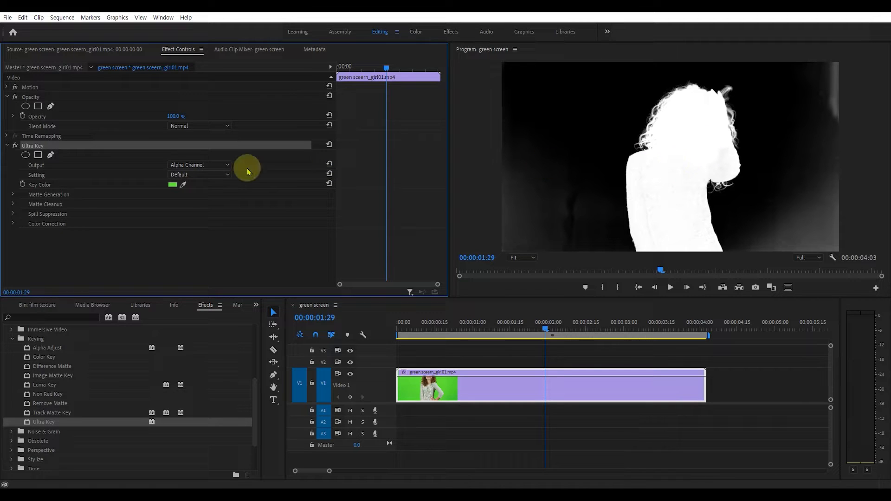
- Expand Ultra Key's Matte Generation settings and set Highlight to 20.4
{"action": "left_click", "coordinate": [55, 197]}
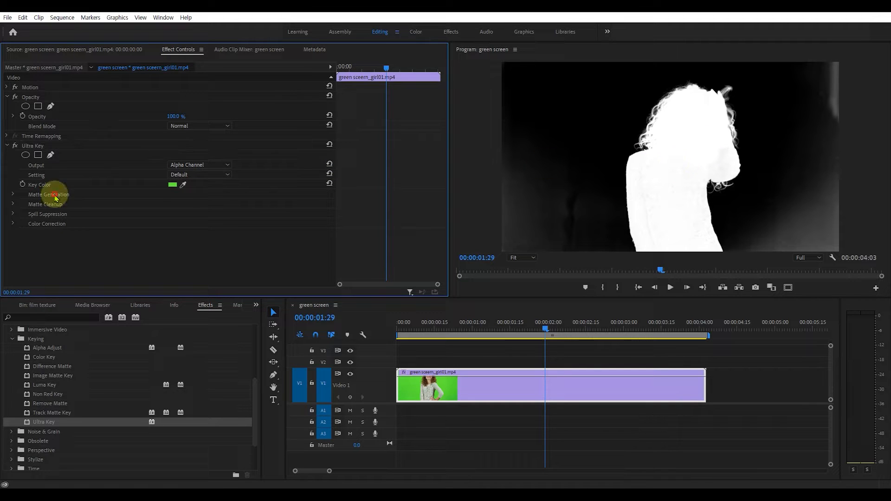
{"action": "left_click", "coordinate": [13, 195]}
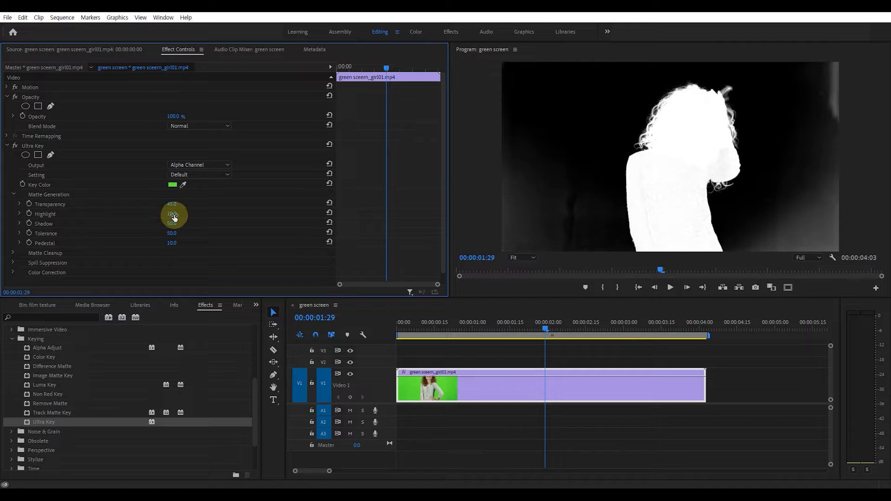
{"action": "left_click_drag", "start_coordinate": [171, 213], "coordinate": [173, 213]}
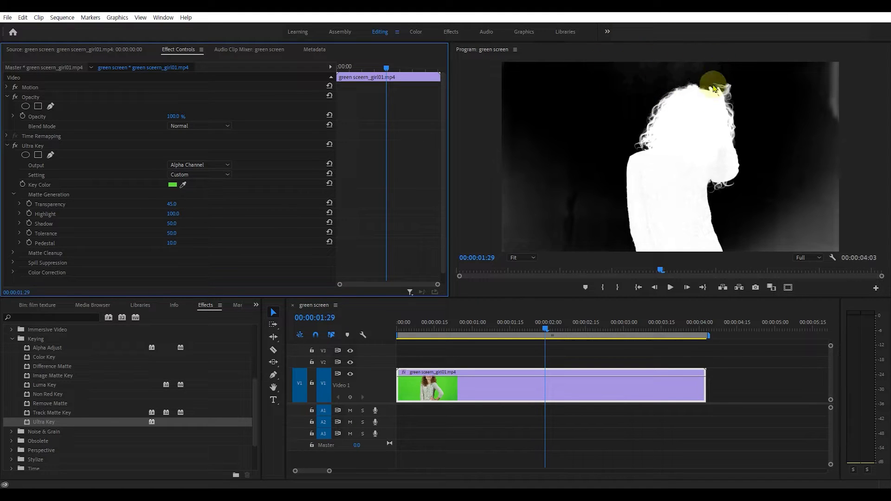
{"action": "mouse_move", "coordinate": [176, 216]}
{"action": "left_mouse_down"}
{"action": "mouse_move", "coordinate": [145, 216]}
{"action": "mouse_move", "coordinate": [378, 213]}
{"action": "mouse_move", "coordinate": [161, 221]}
{"action": "mouse_move", "coordinate": [192, 215]}
{"action": "left_mouse_up"}
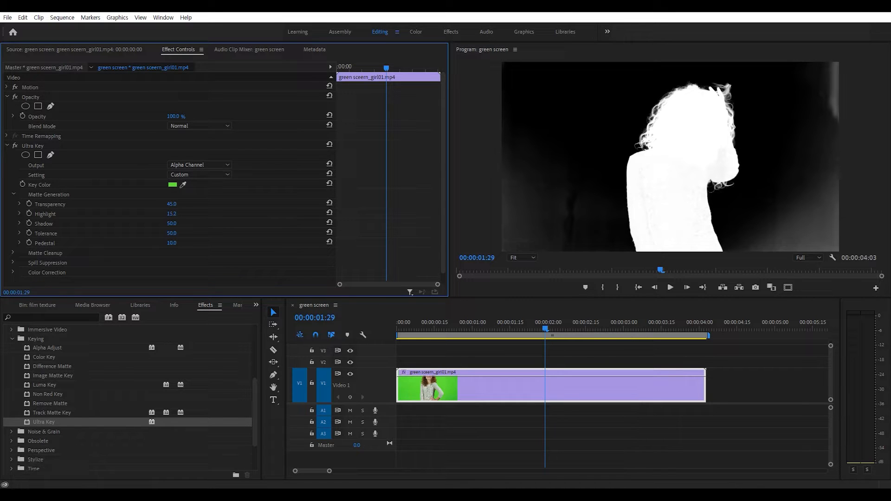
{"action": "left_click_drag", "start_coordinate": [171, 214], "coordinate": [167, 222]}
- Set the Shadow value in Ultra Key's Matte Generation to 40.7
{"action": "left_click_drag", "start_coordinate": [172, 225], "coordinate": [202, 225]}
{"action": "mouse_move", "coordinate": [172, 223]}
{"action": "left_mouse_down"}
{"action": "mouse_move", "coordinate": [190, 224]}
{"action": "mouse_move", "coordinate": [156, 223]}
{"action": "left_mouse_up"}
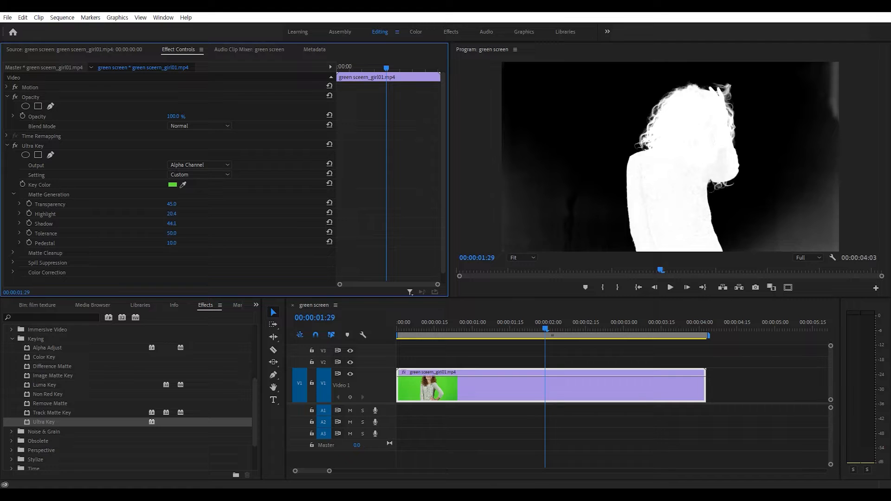
{"action": "left_click_drag", "start_coordinate": [171, 223], "coordinate": [162, 224]}
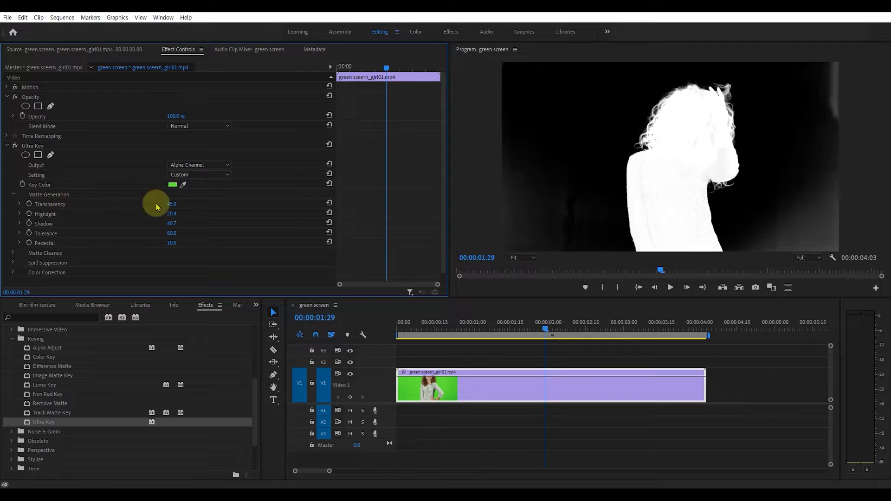
- Set Ultra Key's matte Transparency to 31 and Tolerance to 100
{"action": "left_click_drag", "start_coordinate": [172, 204], "coordinate": [190, 205]}
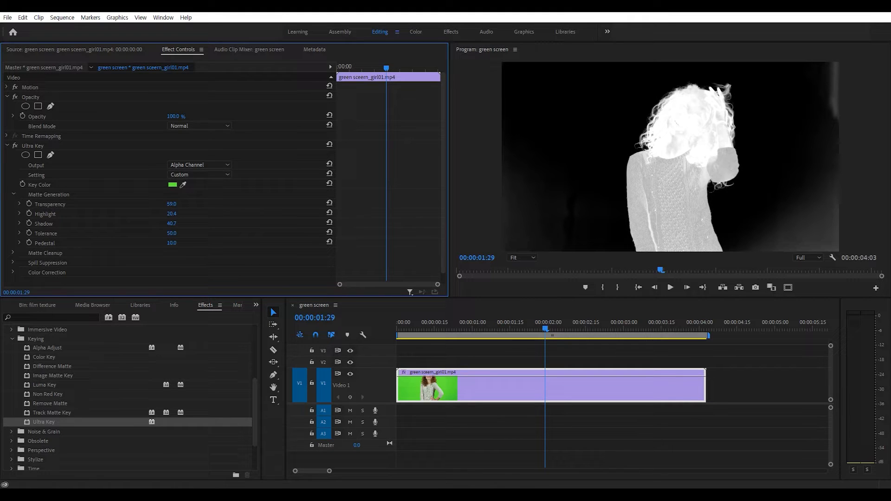
{"action": "left_click_drag", "start_coordinate": [188, 204], "coordinate": [178, 204]}
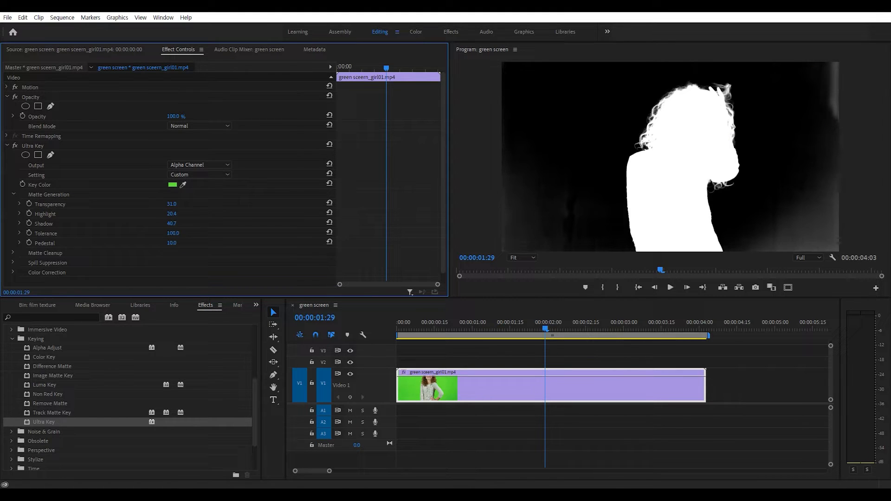
{"action": "left_click_drag", "start_coordinate": [184, 234], "coordinate": [185, 234]}
- Try different Pedestal values for Ultra Key's matte and settle on 9, saving the project along the way
{"action": "mouse_move", "coordinate": [172, 242]}
{"action": "left_mouse_down"}
{"action": "mouse_move", "coordinate": [202, 243]}
{"action": "mouse_move", "coordinate": [171, 242]}
{"action": "left_mouse_up"}
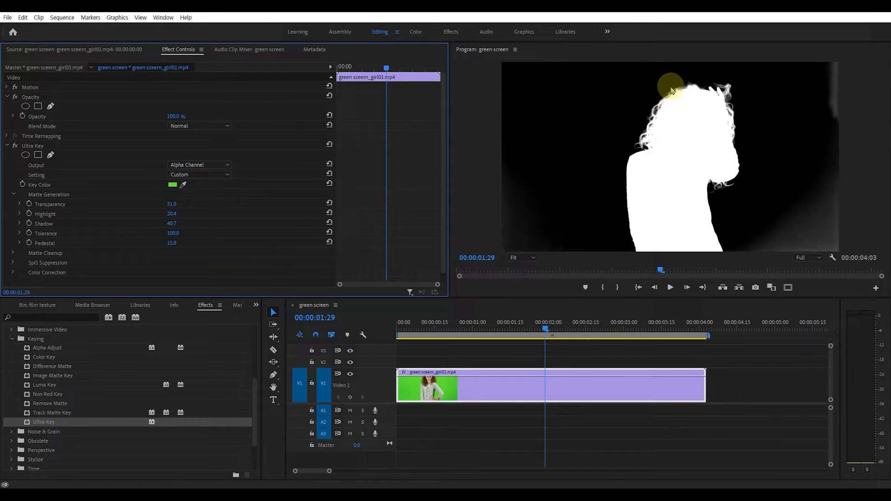
{"action": "left_click_drag", "start_coordinate": [172, 243], "coordinate": [180, 242]}
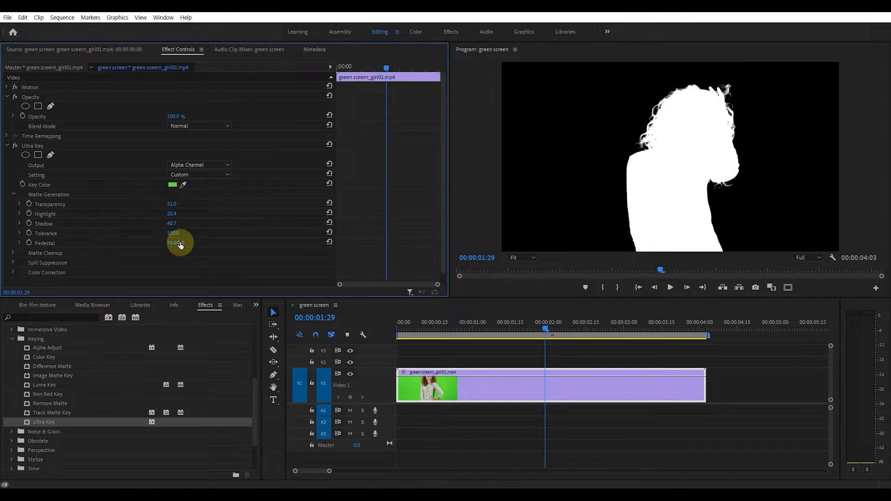
{"action": "key", "text": "ctrl+s"}
{"action": "left_click_drag", "start_coordinate": [174, 246], "coordinate": [195, 232]}
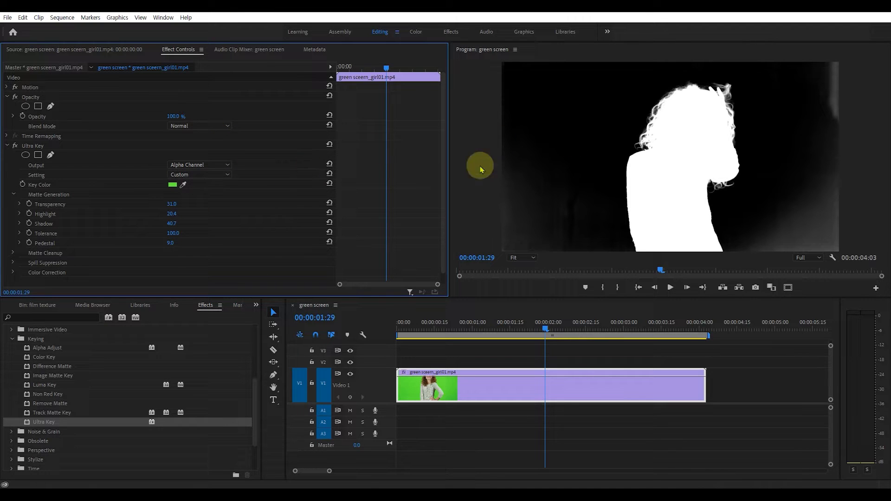
- Switch Ultra Key's output back to Composite and disable the effect on the clip
{"action": "left_click", "coordinate": [196, 166]}
{"action": "left_click", "coordinate": [198, 176]}
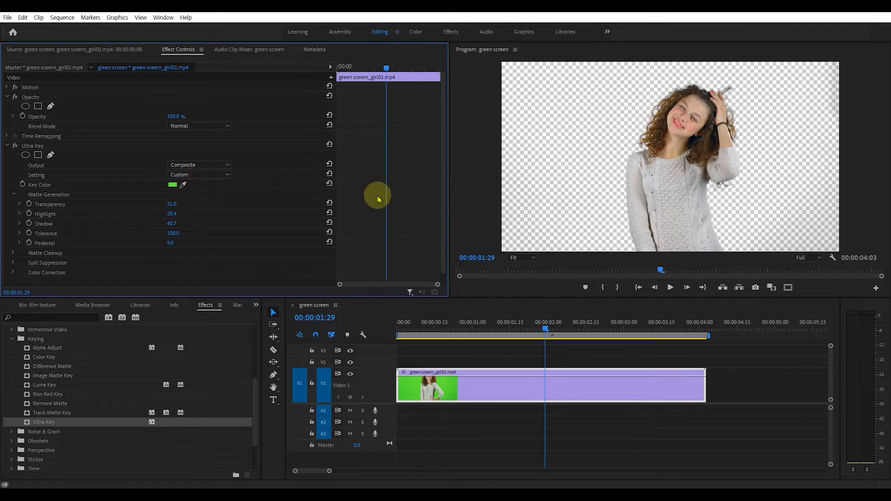
{"action": "left_click", "coordinate": [15, 147]}
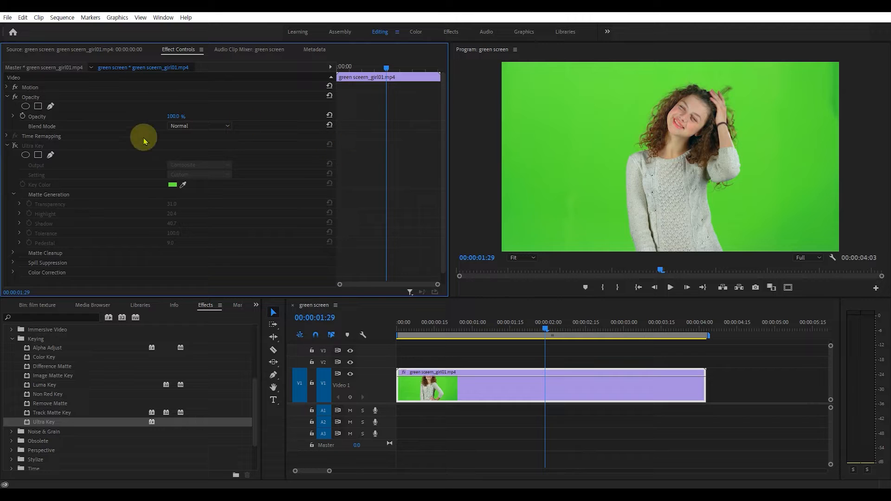
- Select the clip's Opacity effect and return the playhead to the start of the sequence
{"action": "left_click", "coordinate": [37, 98]}
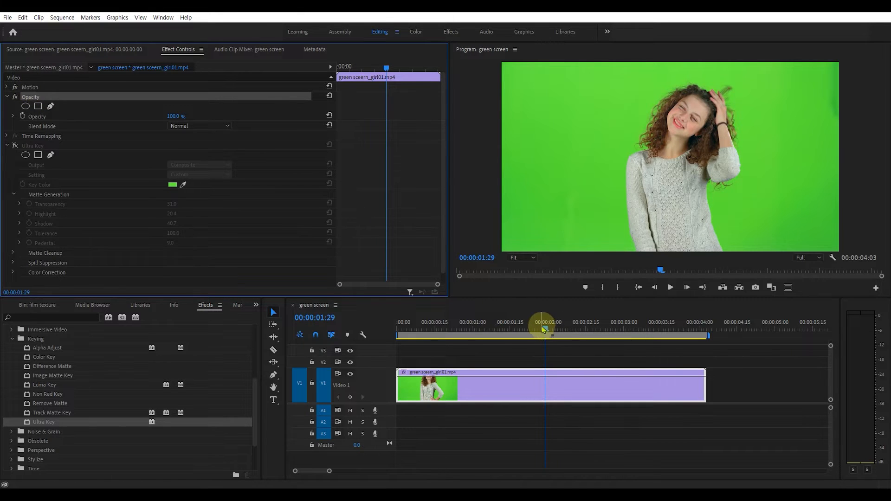
{"action": "left_click_drag", "start_coordinate": [545, 328], "coordinate": [325, 341]}
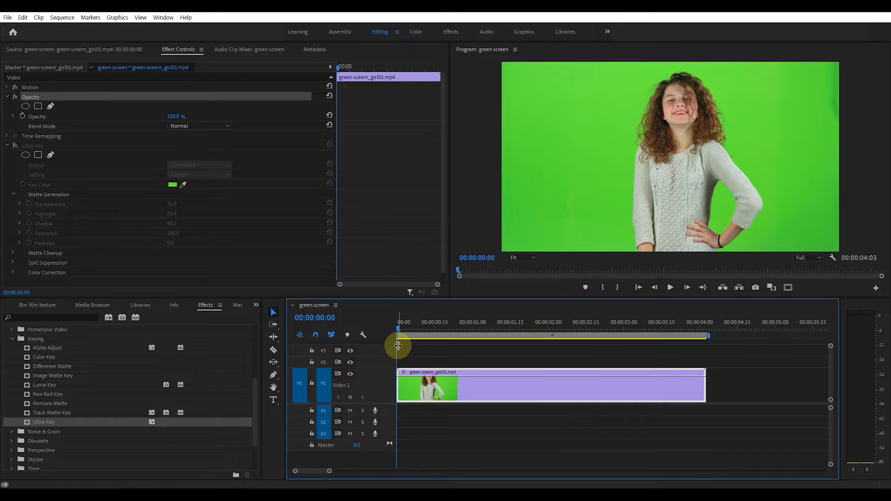
{"action": "left_click", "coordinate": [456, 332]}
{"action": "left_click_drag", "start_coordinate": [455, 332], "coordinate": [348, 342]}
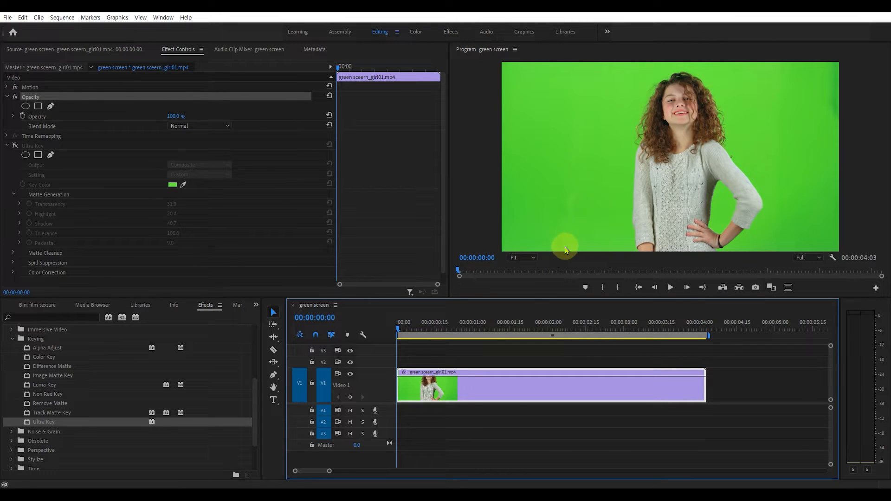
- Set the program monitor's zoom level to 25% so the whole frame has empty space around it
{"action": "left_click", "coordinate": [522, 257]}
{"action": "left_click", "coordinate": [525, 287]}
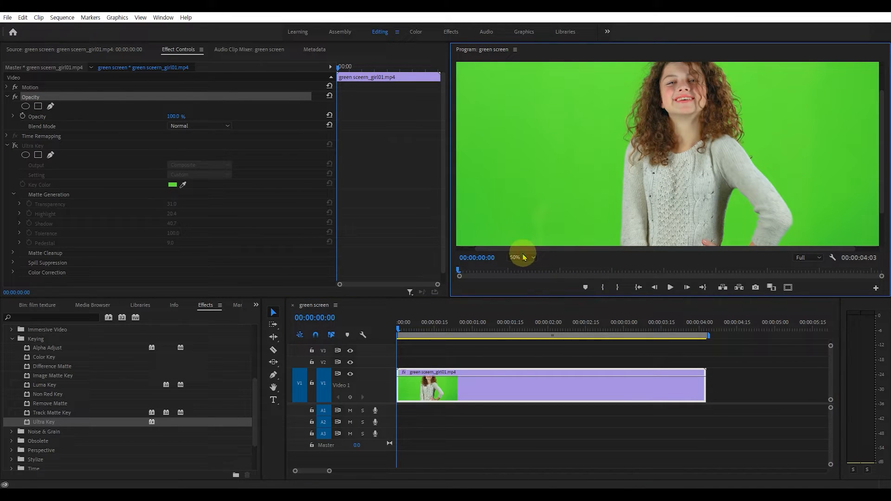
{"action": "left_click", "coordinate": [523, 258]}
{"action": "left_click", "coordinate": [522, 286]}
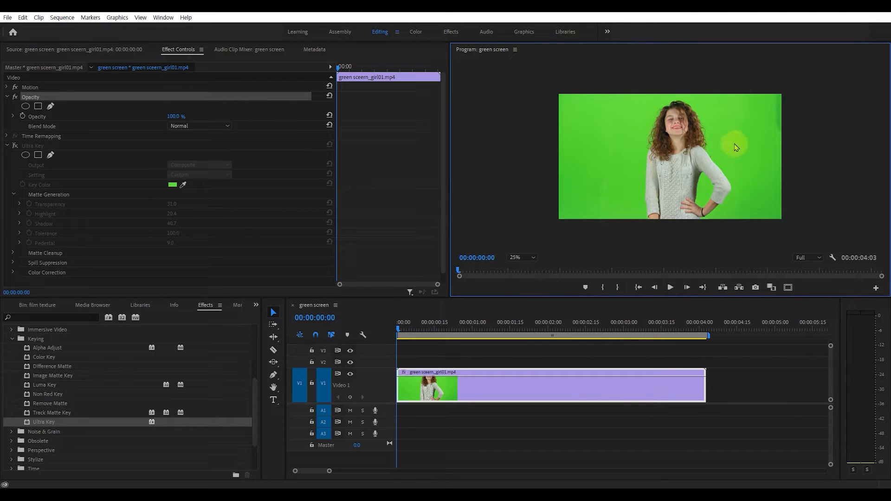
- Draw a closed free-form opacity mask loosely around the girl, extending it below the frame's lower edge
{"action": "left_click", "coordinate": [29, 95]}
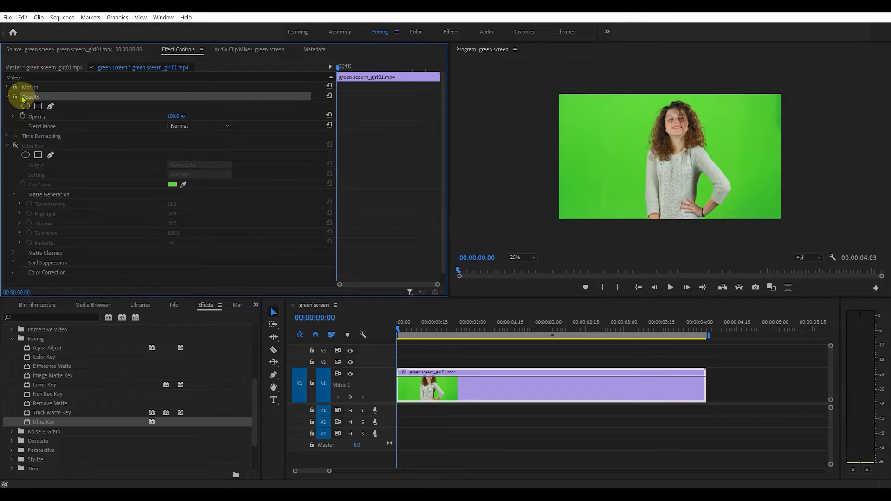
{"action": "left_click", "coordinate": [51, 106]}
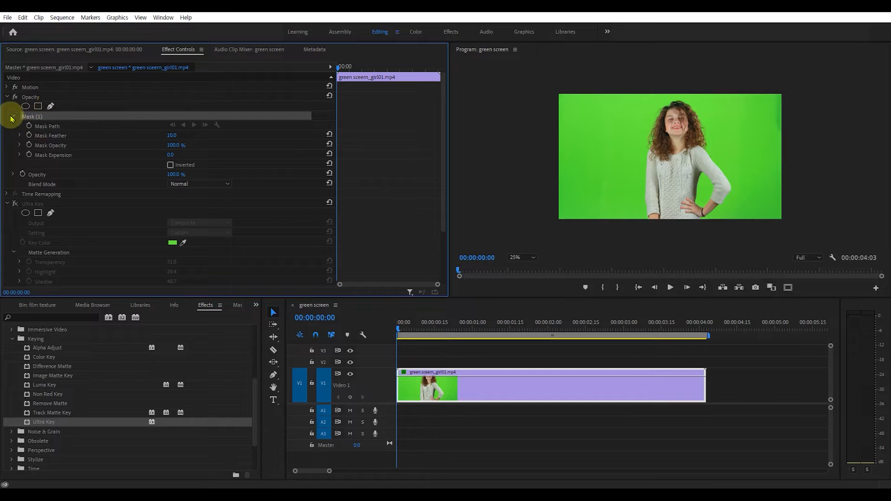
{"action": "left_click", "coordinate": [675, 95]}
{"action": "left_click", "coordinate": [646, 109]}
{"action": "left_click", "coordinate": [636, 146]}
{"action": "left_click", "coordinate": [634, 186]}
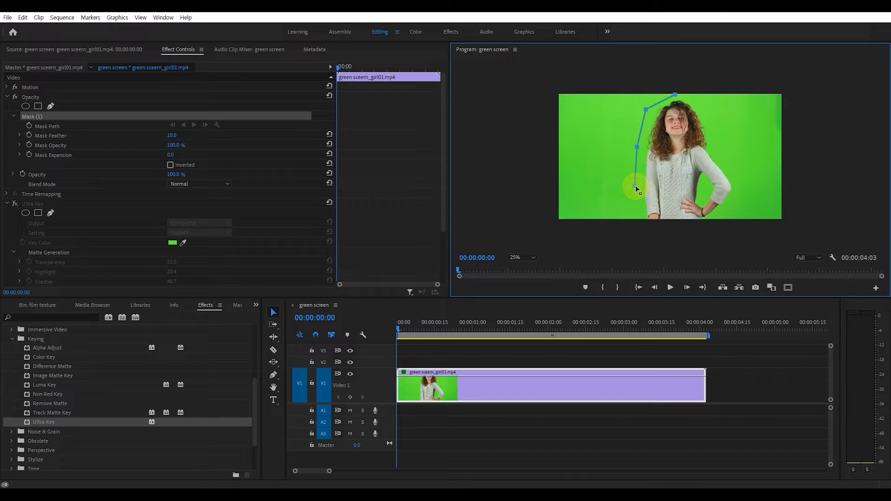
{"action": "left_click", "coordinate": [639, 230]}
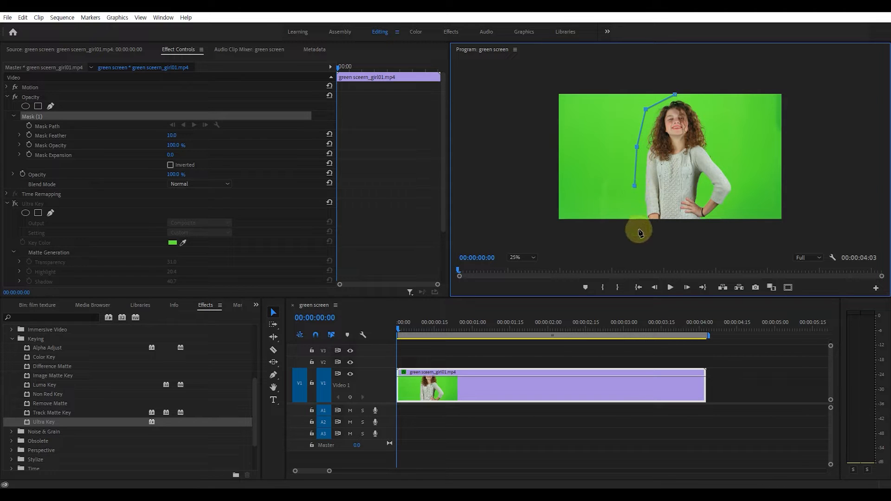
{"action": "left_click", "coordinate": [705, 233]}
{"action": "left_click", "coordinate": [741, 200]}
{"action": "left_click", "coordinate": [739, 176]}
{"action": "left_click", "coordinate": [716, 153]}
{"action": "left_click", "coordinate": [713, 133]}
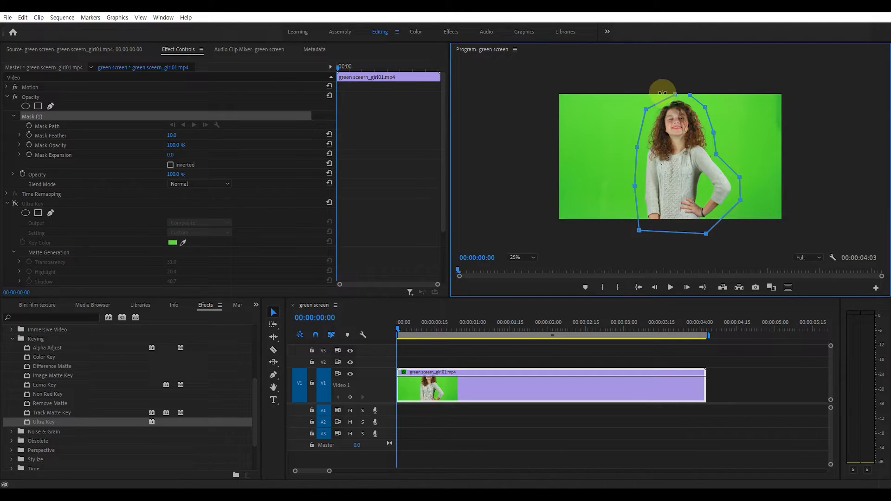
{"action": "left_click", "coordinate": [675, 95]}
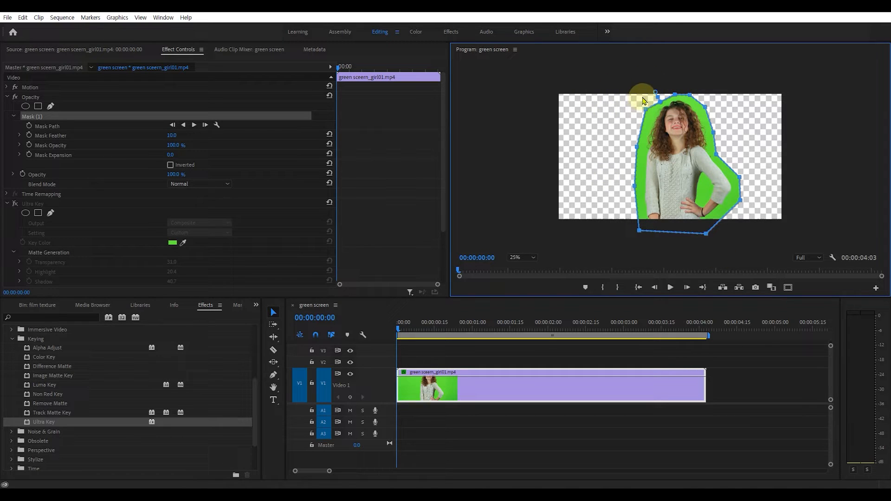
- Inspect the mask in the program monitor's Alpha display, set the zoom to Fit and switch back to Composite Video
{"action": "left_click", "coordinate": [831, 258]}
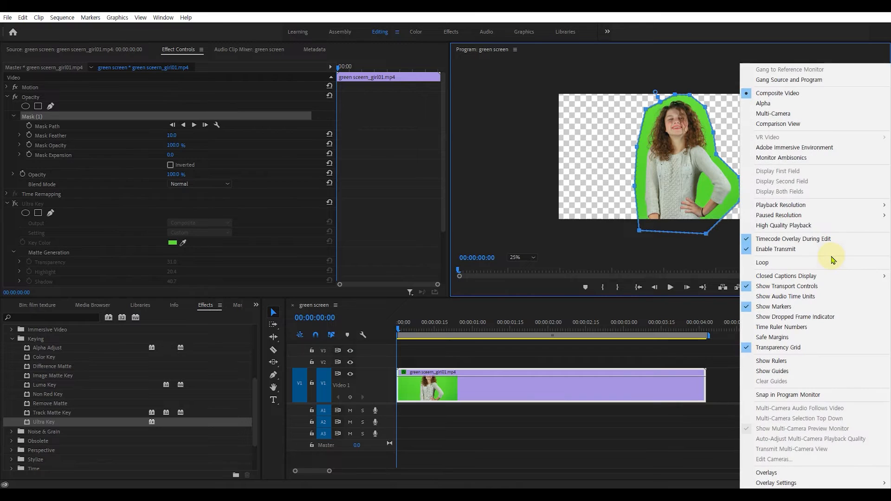
{"action": "left_click", "coordinate": [770, 108]}
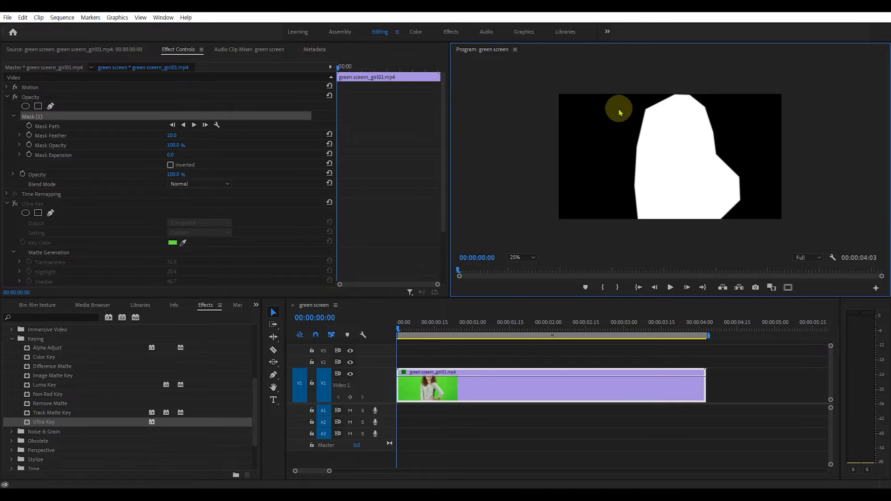
{"action": "left_click", "coordinate": [520, 258]}
{"action": "left_click", "coordinate": [520, 267]}
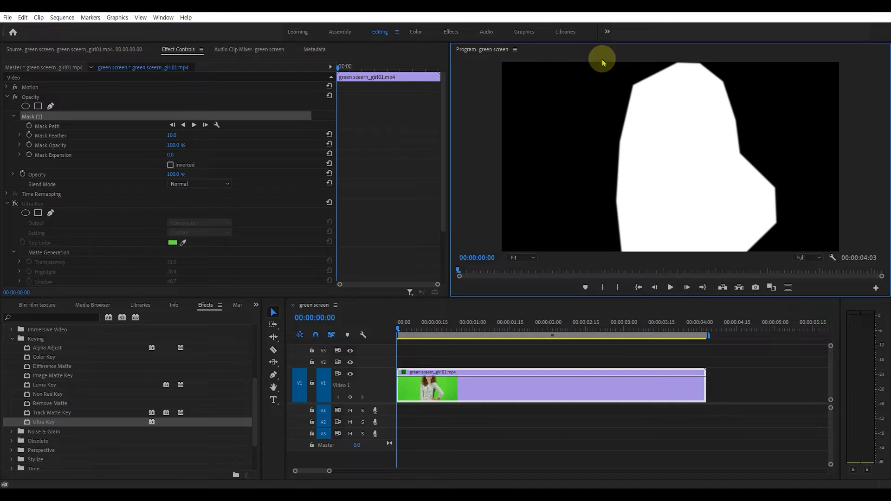
{"action": "left_click", "coordinate": [831, 257]}
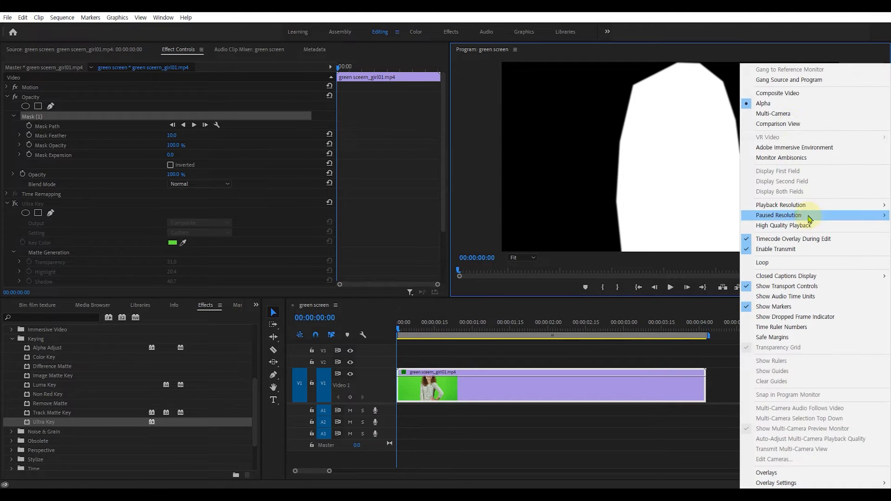
{"action": "left_click", "coordinate": [783, 98]}
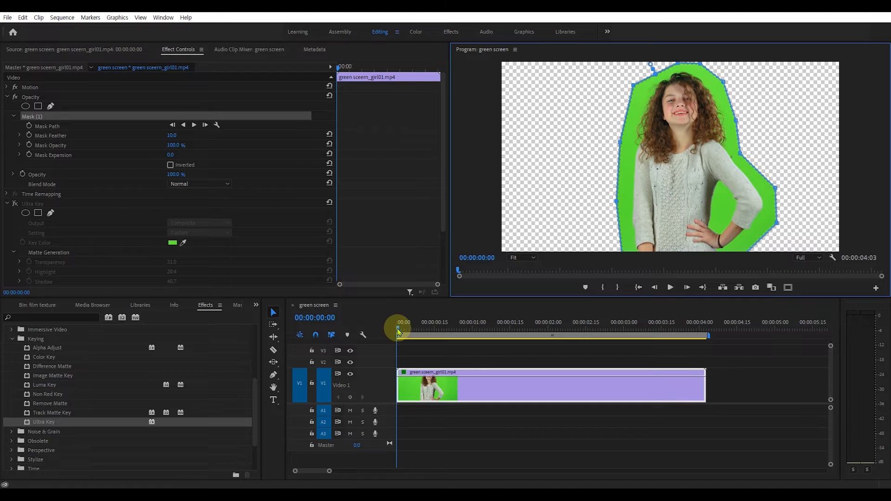
- Scrub through the clip to check where the girl's arms reach the mask edge, and return to the first frame
{"action": "left_click_drag", "start_coordinate": [398, 331], "coordinate": [411, 331]}
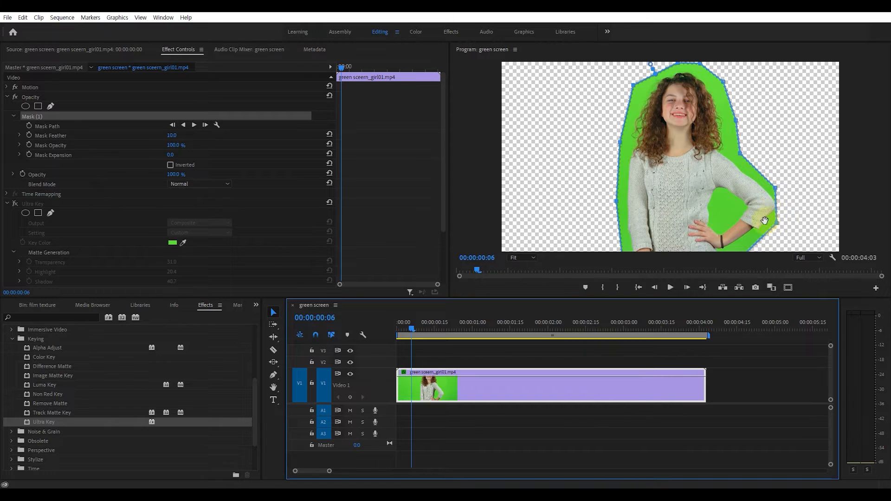
{"action": "left_click_drag", "start_coordinate": [412, 331], "coordinate": [544, 343]}
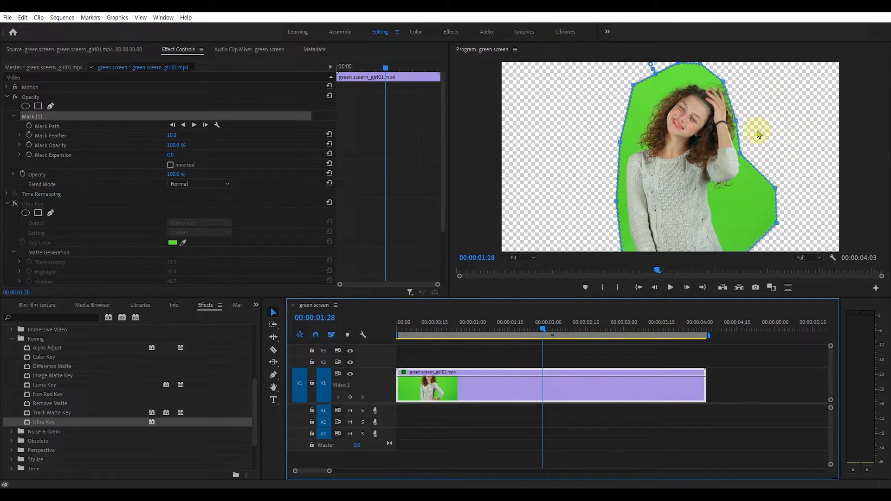
{"action": "left_click", "coordinate": [412, 327]}
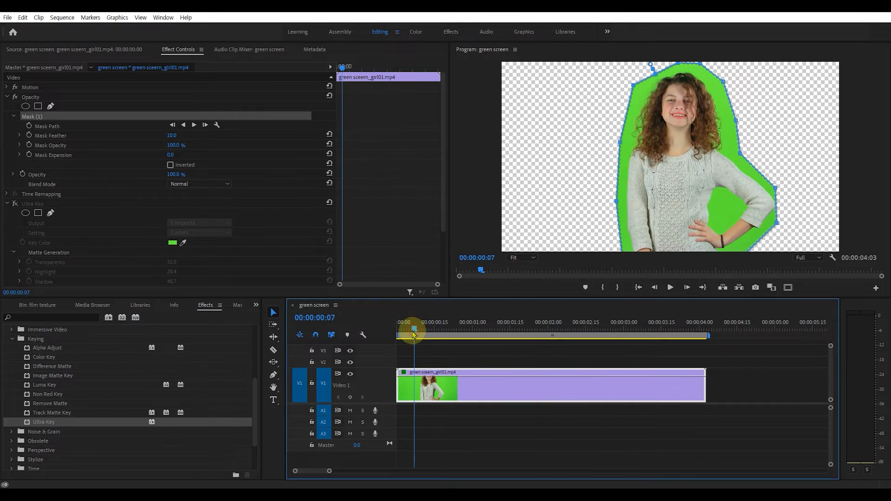
{"action": "left_click_drag", "start_coordinate": [415, 338], "coordinate": [373, 342]}
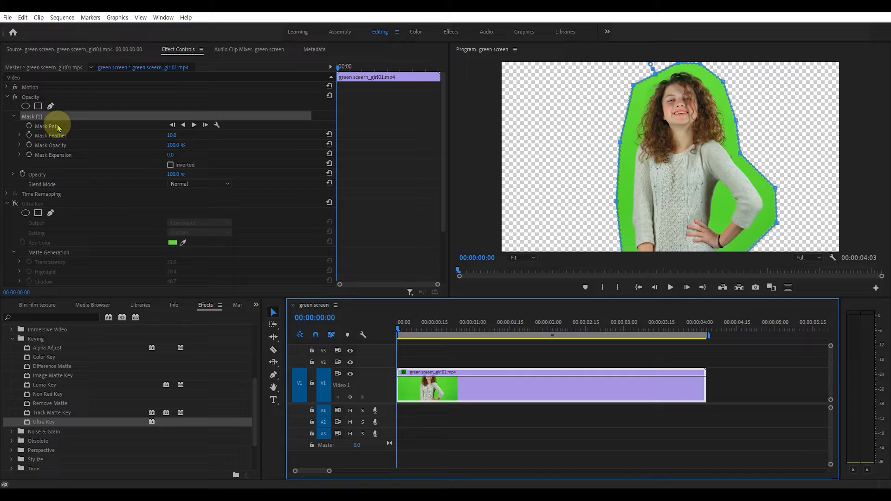
- Start animating the mask path at the first frame and move the points beside the girl's elbow outward at 00:00:00:05
{"action": "left_click", "coordinate": [29, 126]}
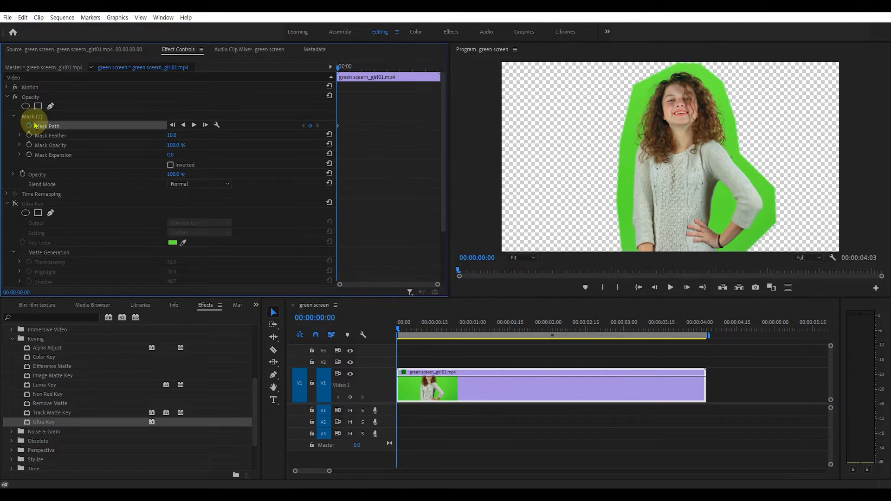
{"action": "left_click_drag", "start_coordinate": [336, 138], "coordinate": [225, 139]}
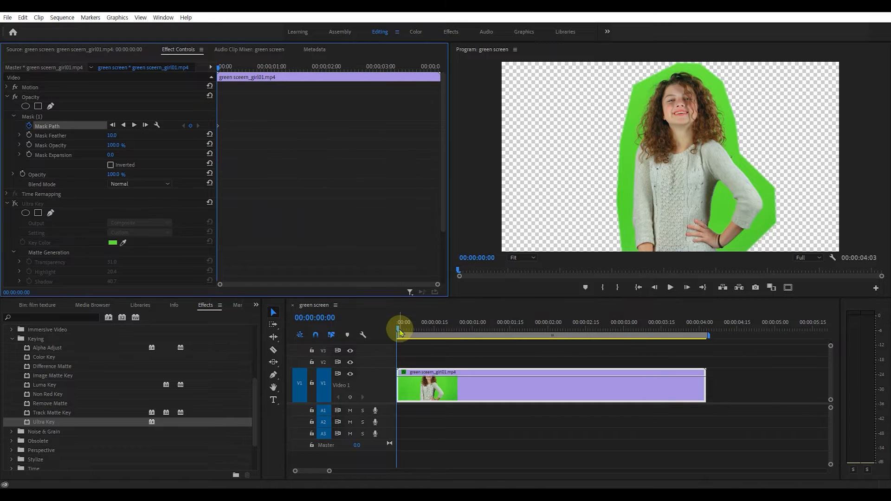
{"action": "left_click_drag", "start_coordinate": [399, 331], "coordinate": [409, 328]}
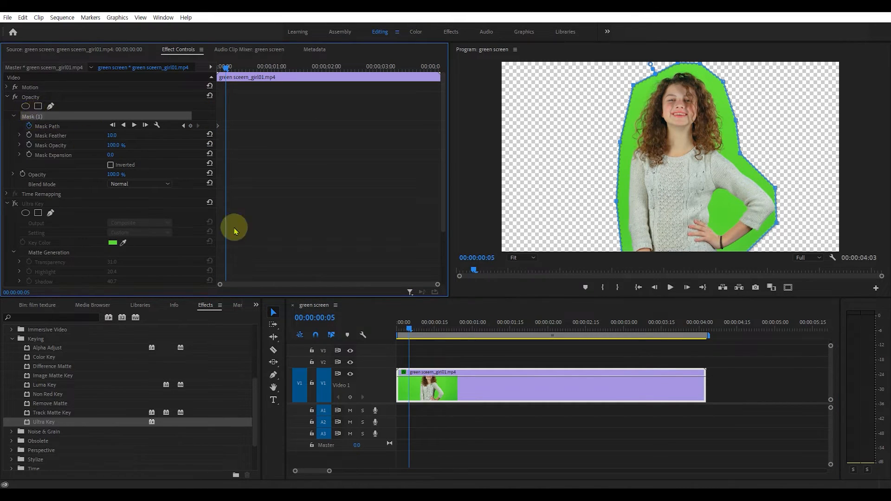
{"action": "left_click", "coordinate": [409, 330]}
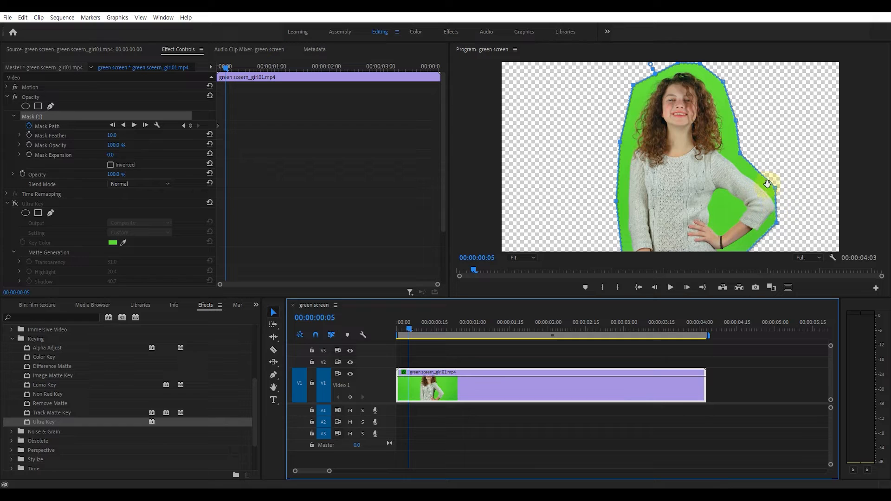
{"action": "left_click_drag", "start_coordinate": [776, 186], "coordinate": [783, 186]}
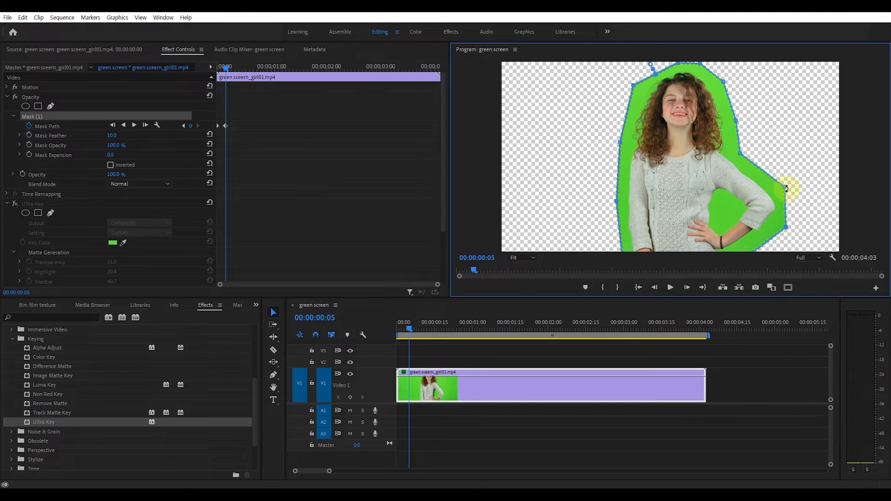
- Add a mask path keyframe at 00:00:01:25 and widen the mask around the raised arm at 00:00:01:29
{"action": "left_click_drag", "start_coordinate": [224, 69], "coordinate": [314, 82]}
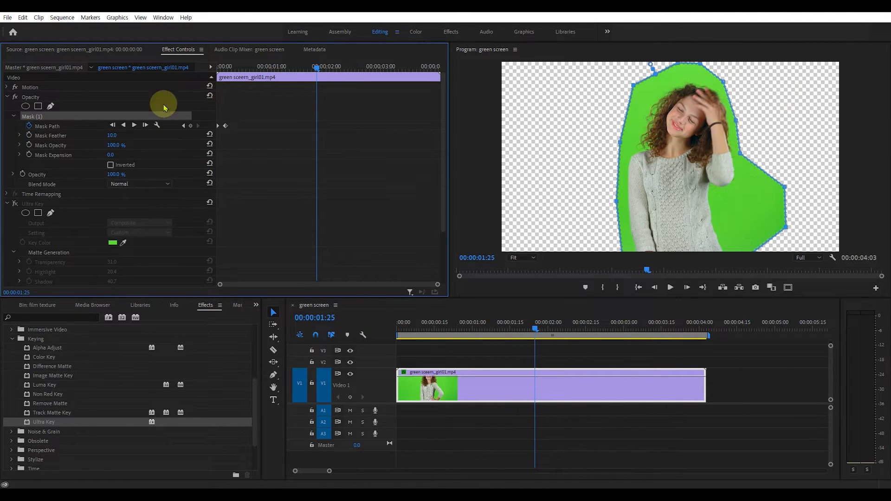
{"action": "left_click", "coordinate": [190, 126]}
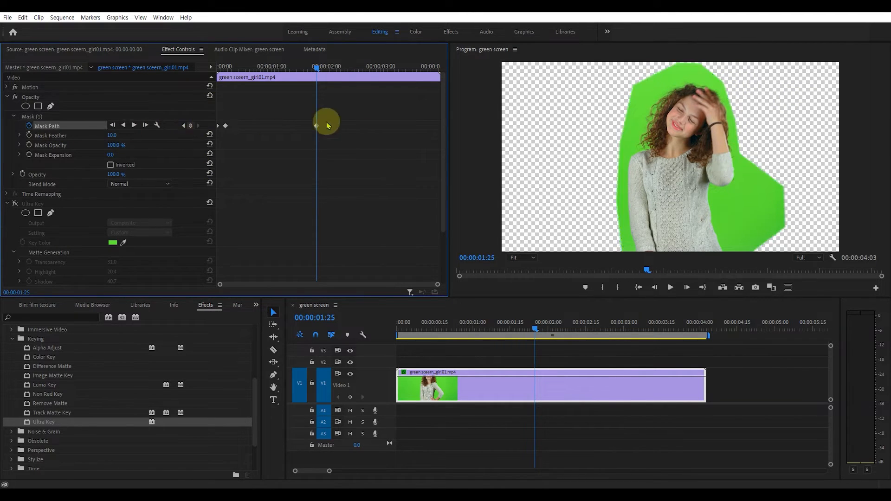
{"action": "left_click_drag", "start_coordinate": [320, 68], "coordinate": [326, 74]}
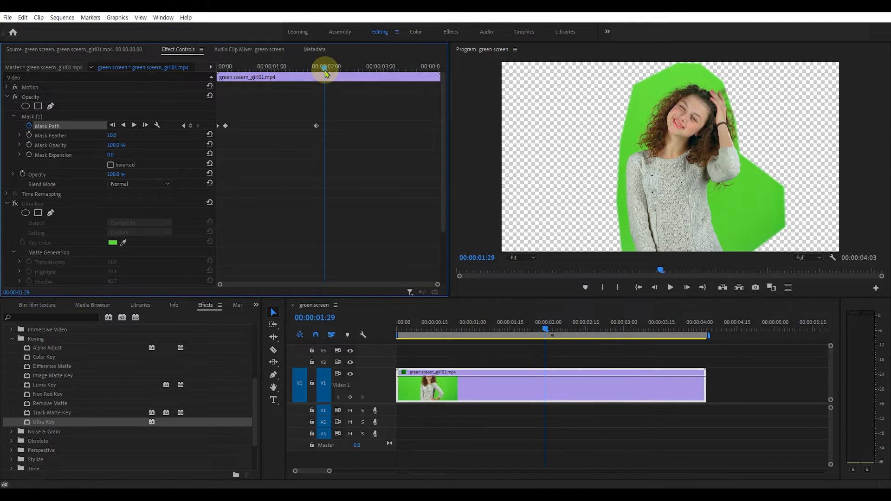
{"action": "left_click", "coordinate": [31, 116]}
{"action": "left_click", "coordinate": [724, 83]}
{"action": "left_click_drag", "start_coordinate": [724, 84], "coordinate": [735, 83]}
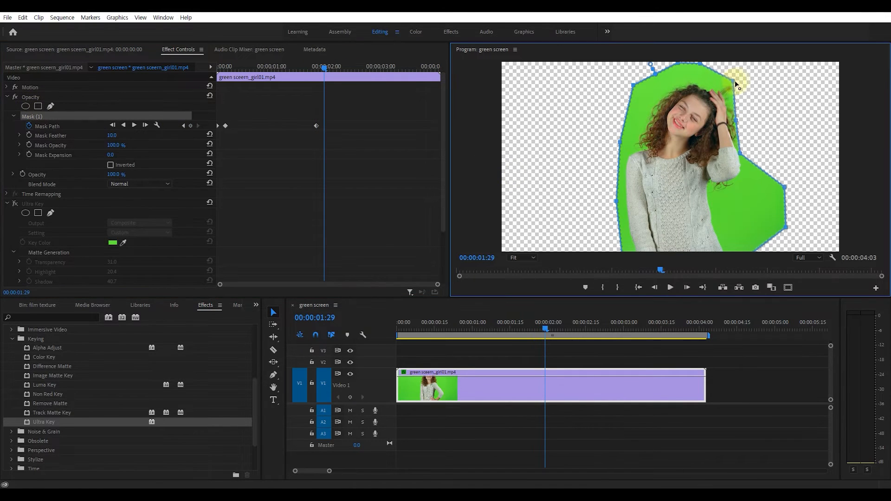
{"action": "left_click_drag", "start_coordinate": [736, 121], "coordinate": [747, 120]}
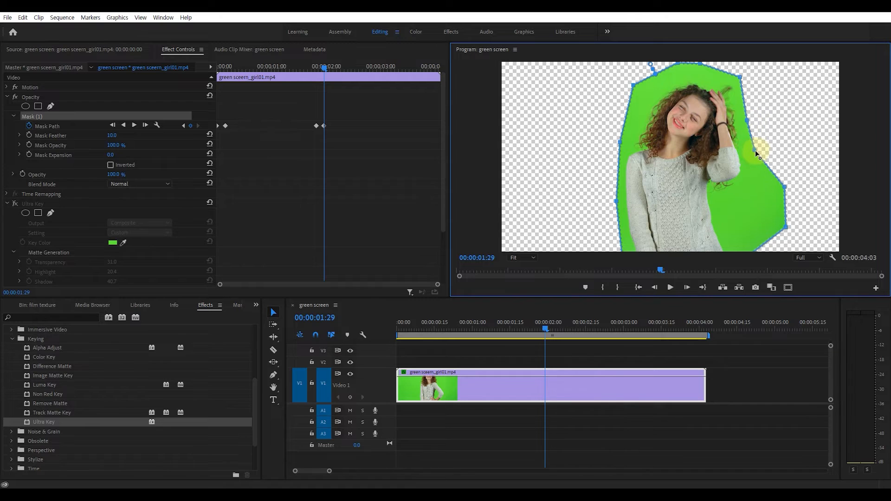
- Adjust the mask near the raised hand at 00:00:02:01 and pull its arm-side points closer to the girl at 00:00:02:13
{"action": "mouse_move", "coordinate": [327, 66]}
{"action": "left_mouse_down"}
{"action": "mouse_move", "coordinate": [338, 67]}
{"action": "mouse_move", "coordinate": [329, 67]}
{"action": "left_mouse_up"}
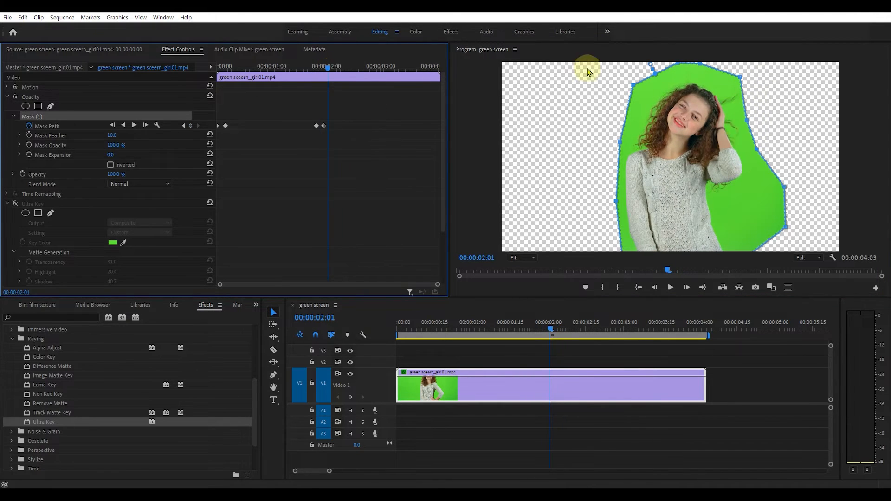
{"action": "left_click_drag", "start_coordinate": [735, 81], "coordinate": [743, 77]}
{"action": "left_click_drag", "start_coordinate": [330, 67], "coordinate": [349, 68]}
{"action": "left_click_drag", "start_coordinate": [743, 77], "coordinate": [720, 83]}
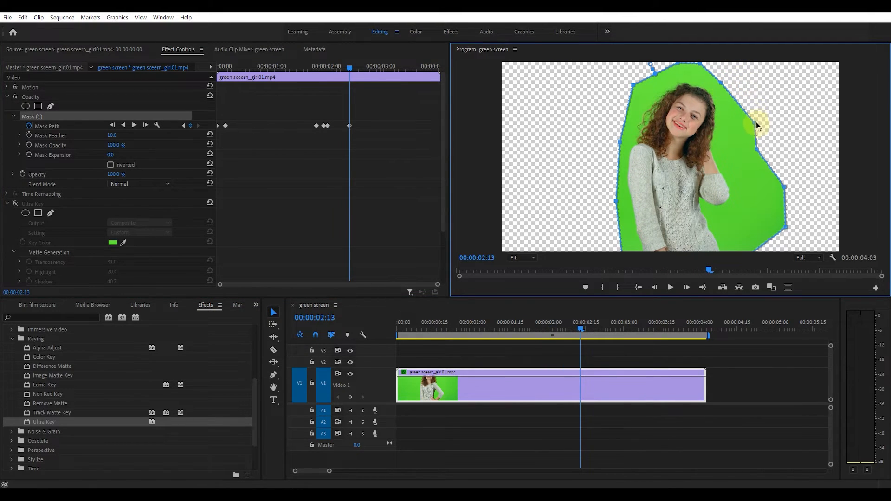
{"action": "left_click_drag", "start_coordinate": [755, 120], "coordinate": [732, 127]}
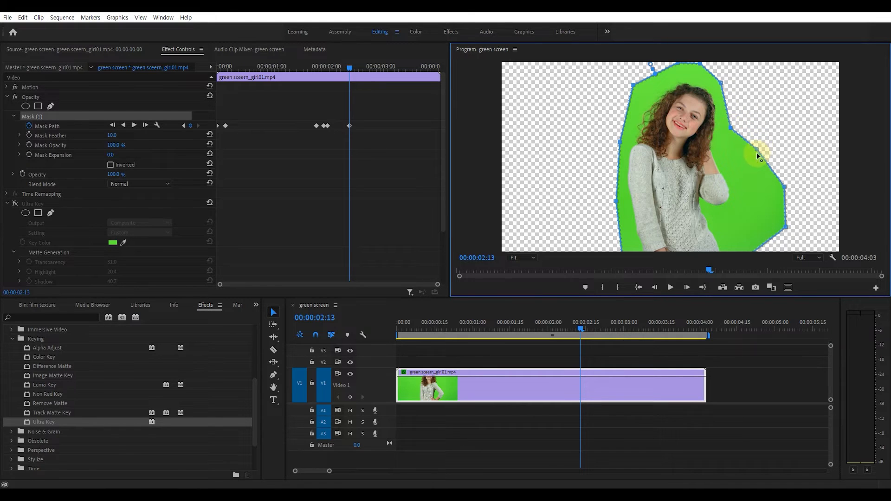
{"action": "left_click_drag", "start_coordinate": [783, 189], "coordinate": [748, 200]}
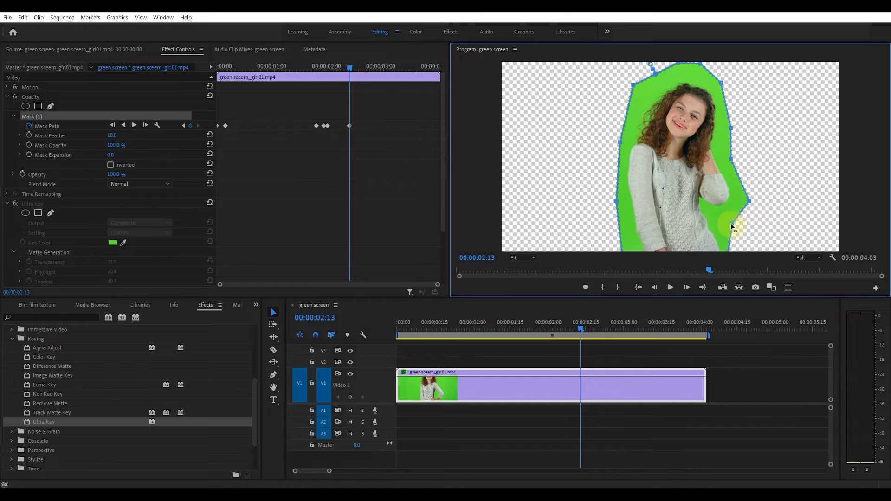
- Add a mask path keyframe shortly after 00:00:03:00 and move the point beside the raised hand outward at 00:00:03:14
{"action": "left_click_drag", "start_coordinate": [344, 68], "coordinate": [406, 66]}
{"action": "left_click", "coordinate": [190, 126]}
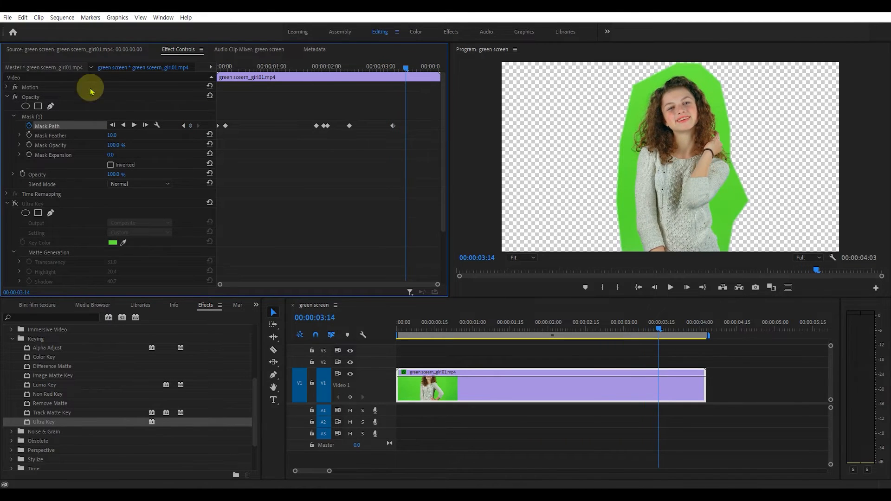
{"action": "left_click", "coordinate": [31, 116]}
{"action": "left_click_drag", "start_coordinate": [743, 158], "coordinate": [748, 151]}
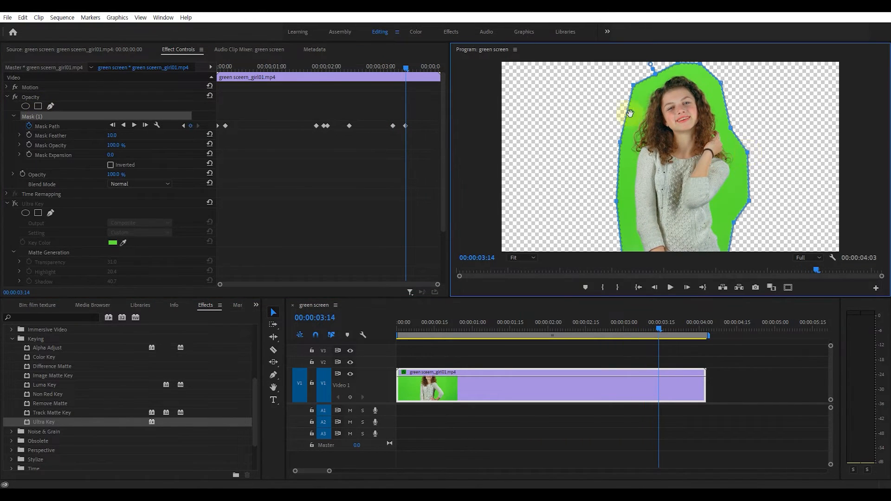
- Pull the two outer mask points beside the bent elbow in closer to the girl at 00:00:01:13
{"action": "left_click_drag", "start_coordinate": [402, 76], "coordinate": [292, 83]}
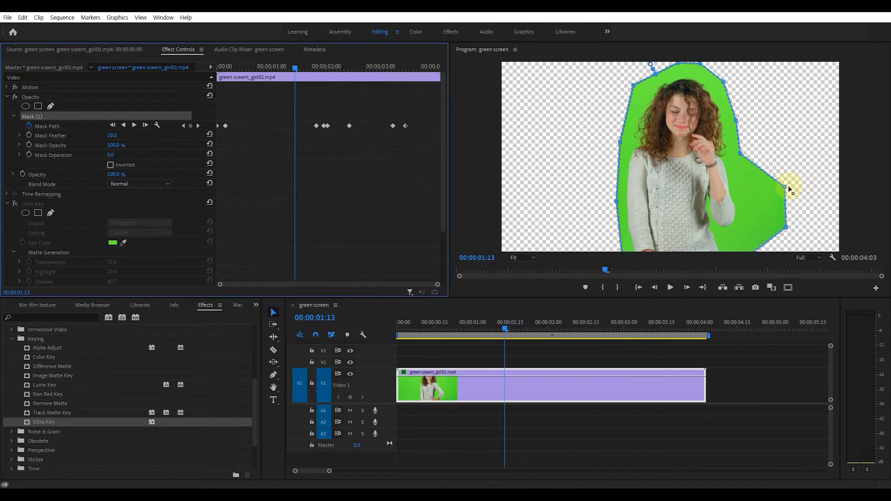
{"action": "left_click_drag", "start_coordinate": [784, 187], "coordinate": [751, 191]}
{"action": "left_click_drag", "start_coordinate": [786, 227], "coordinate": [753, 228]}
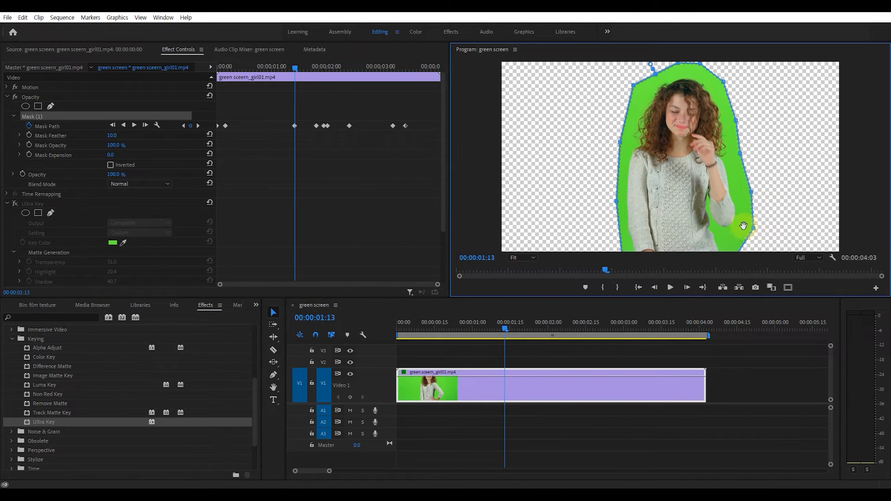
- Return the playhead to the start of the sequence and re-enable Ultra Key on the clip
{"action": "left_click_drag", "start_coordinate": [292, 76], "coordinate": [214, 75]}
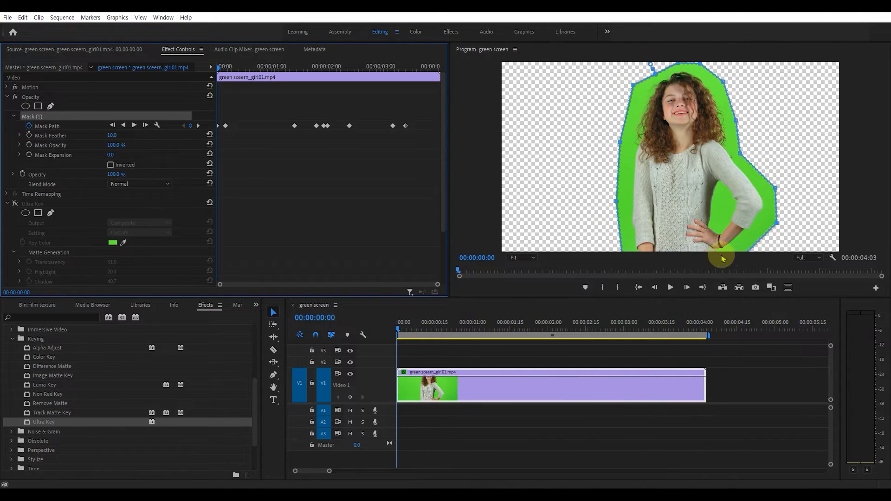
{"action": "left_click", "coordinate": [15, 206]}
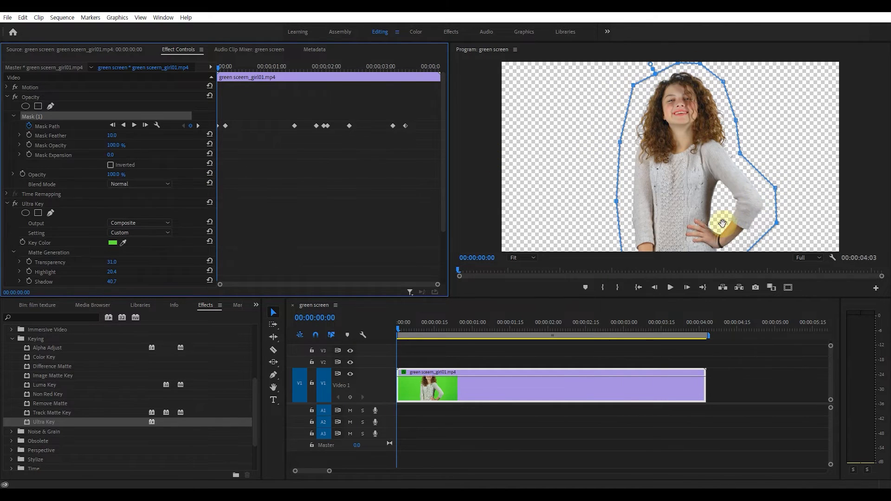
- Switch the Ultra Key output to Alpha Channel and save the project
{"action": "left_click", "coordinate": [37, 203]}
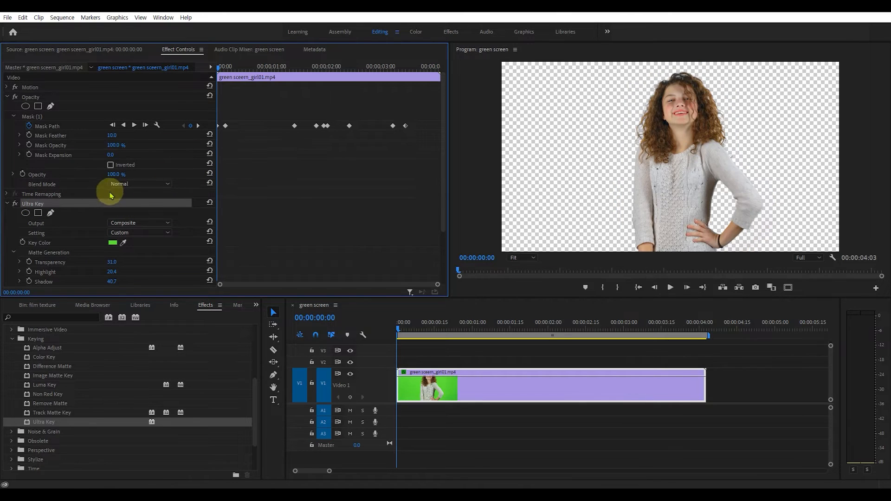
{"action": "scroll", "coordinate": [112, 194], "scroll_direction": "down", "scroll_amount": 1}
{"action": "left_click", "coordinate": [135, 214]}
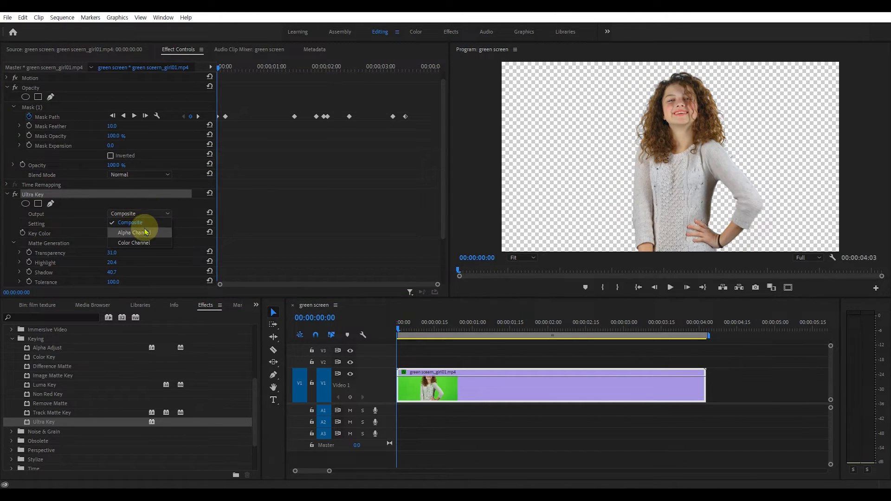
{"action": "left_click", "coordinate": [147, 233]}
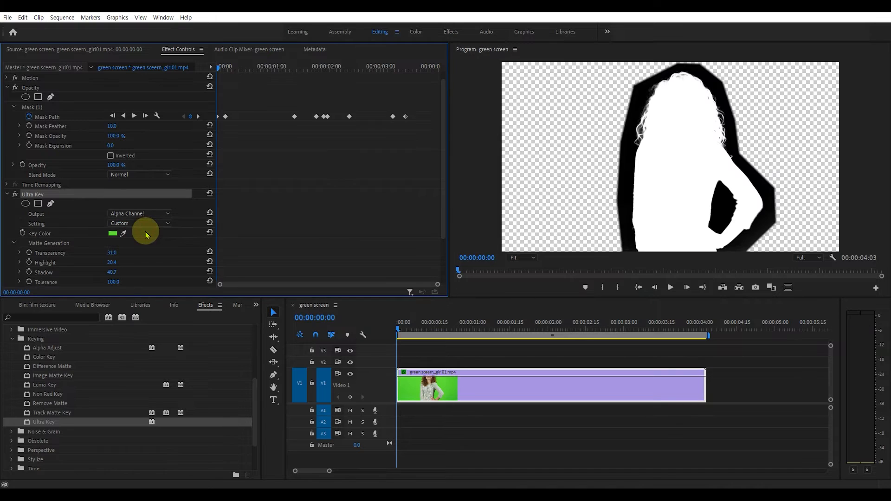
{"action": "scroll", "coordinate": [70, 241], "scroll_direction": "down", "scroll_amount": 1}
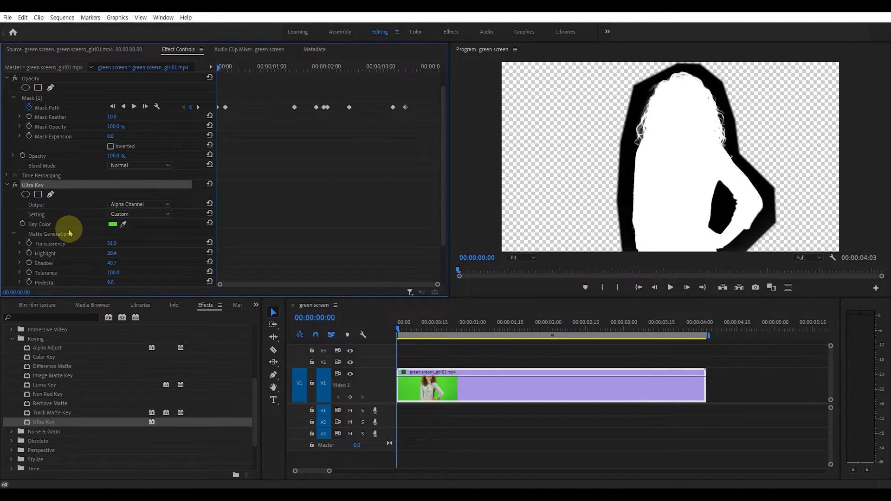
{"action": "scroll", "coordinate": [66, 236], "scroll_direction": "down", "scroll_amount": 2}
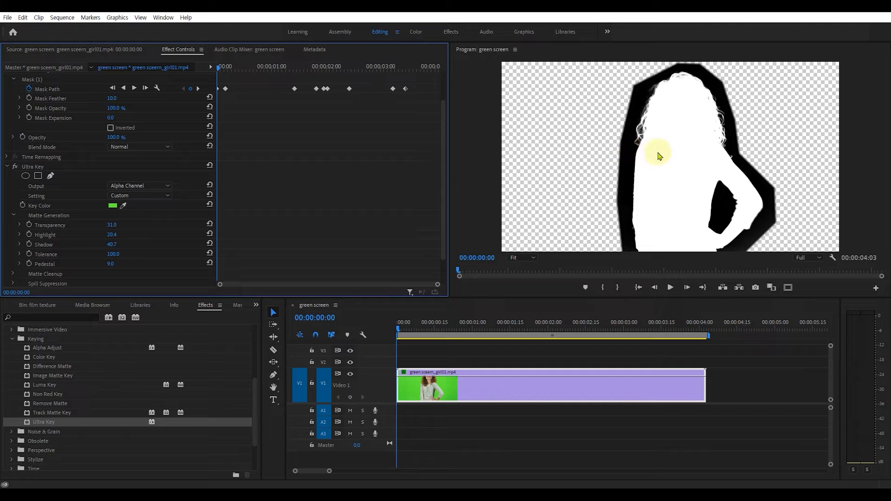
{"action": "key", "text": "ctrl+s"}
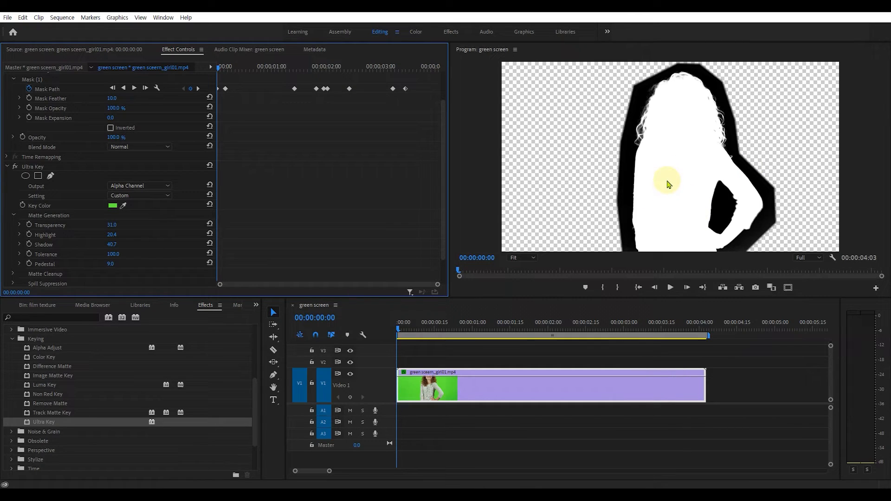
- Expand Ultra Key's Matte Cleanup settings and examine the matte around the girl's hair at 150% preview zoom
{"action": "left_click", "coordinate": [13, 215]}
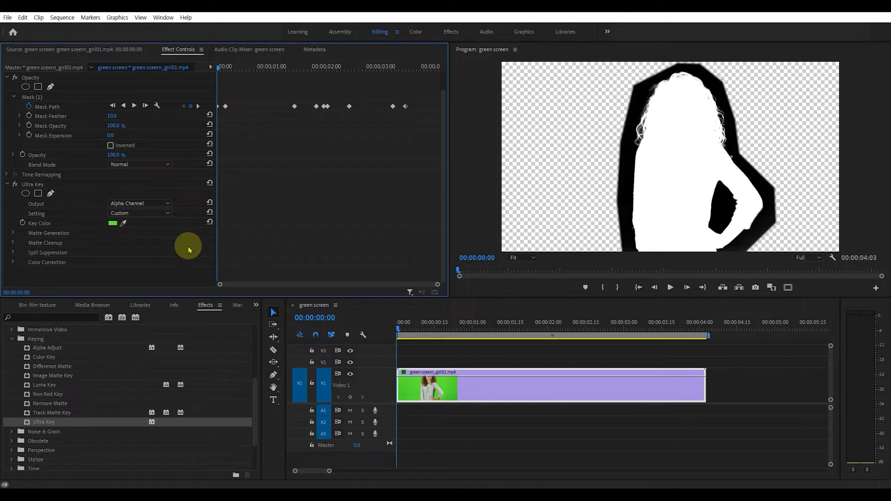
{"action": "left_click", "coordinate": [88, 242]}
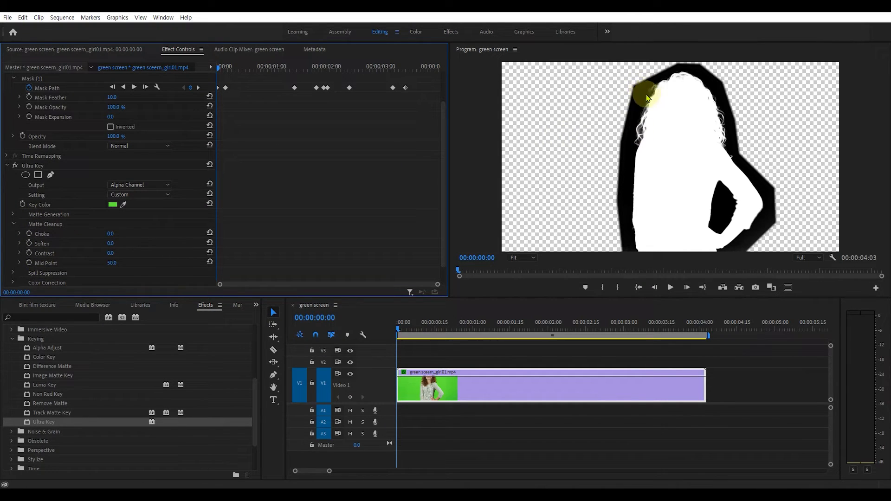
{"action": "left_click", "coordinate": [529, 261]}
{"action": "left_click", "coordinate": [528, 330]}
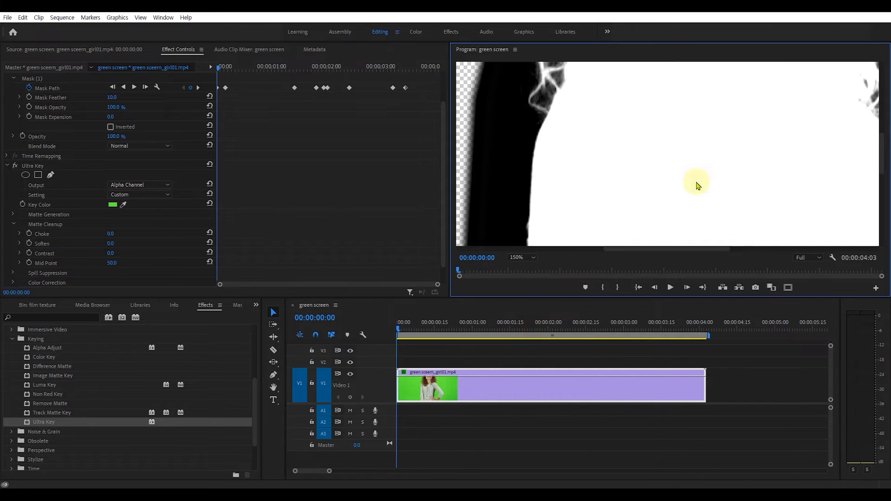
{"action": "left_click_drag", "start_coordinate": [882, 148], "coordinate": [881, 92]}
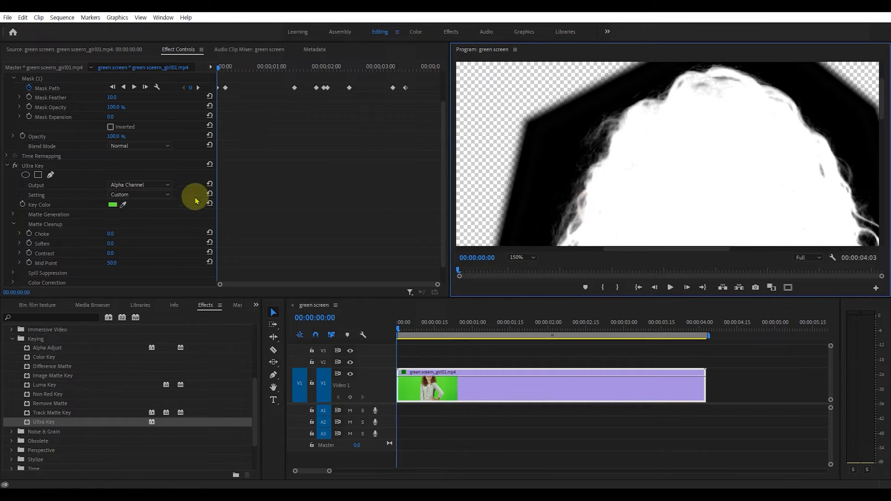
- Return the Ultra Key output to Composite and set the Matte Generation Transparency to 5.6
{"action": "left_click", "coordinate": [158, 185]}
{"action": "left_click", "coordinate": [131, 194]}
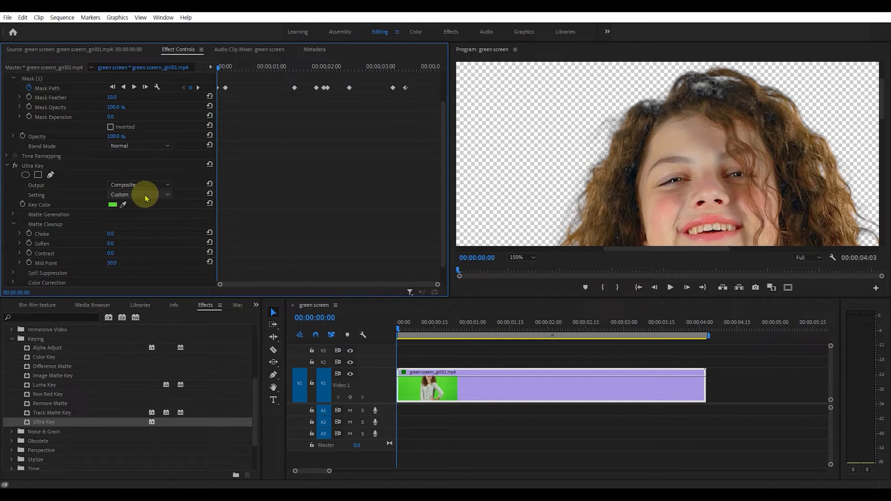
{"action": "left_click", "coordinate": [12, 215]}
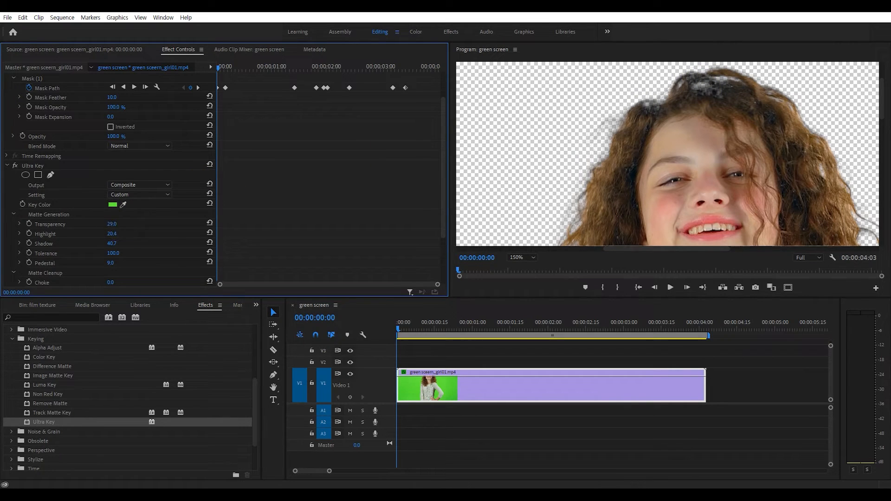
{"action": "mouse_move", "coordinate": [109, 224]}
{"action": "left_mouse_down"}
{"action": "mouse_move", "coordinate": [65, 227]}
{"action": "mouse_move", "coordinate": [130, 225]}
{"action": "mouse_move", "coordinate": [112, 224]}
{"action": "left_mouse_up"}
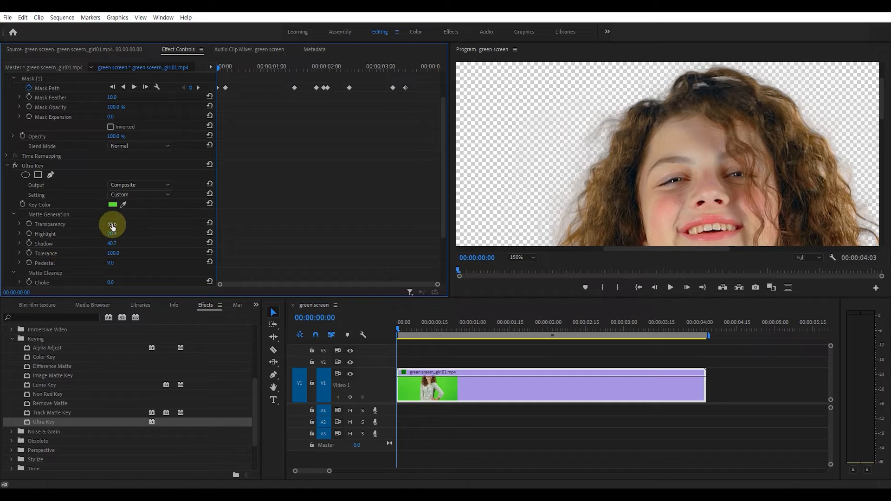
{"action": "key", "text": "ctrl"}
{"action": "left_click_drag", "start_coordinate": [110, 224], "coordinate": [105, 224]}
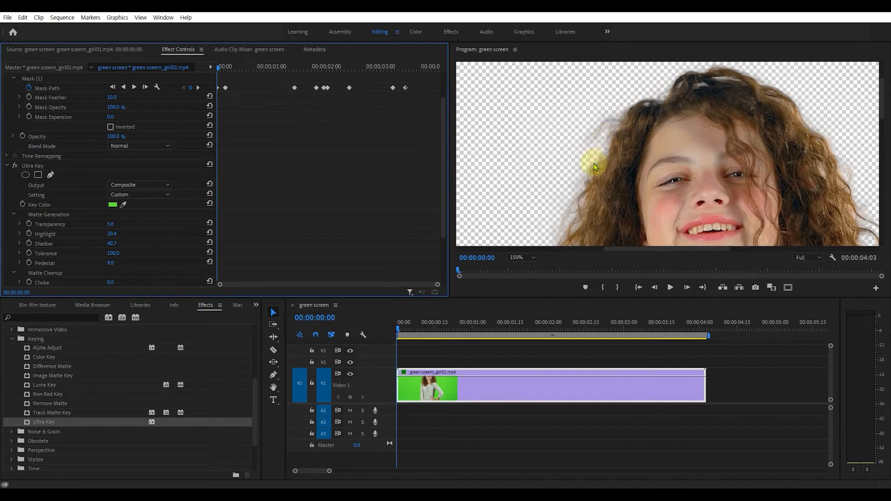
- Set the Matte Cleanup Choke to 15, checking the hair edge in both Alpha Channel and Composite output
{"action": "left_click", "coordinate": [12, 214]}
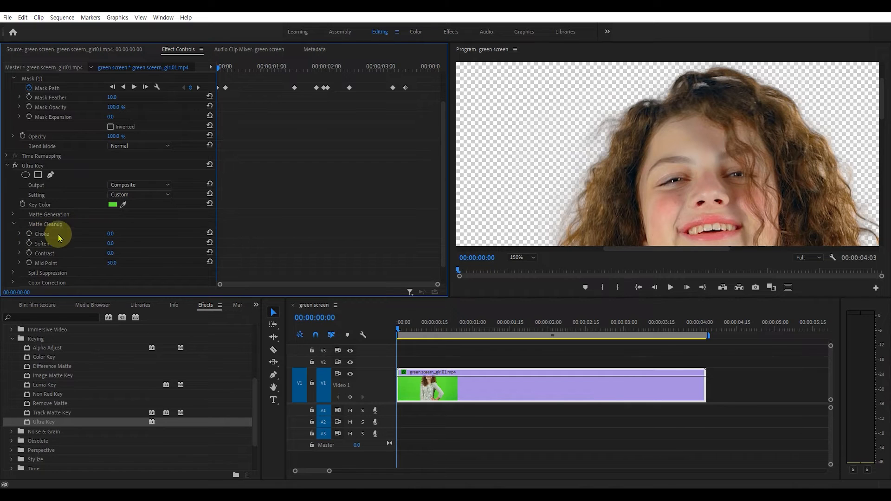
{"action": "left_click", "coordinate": [143, 183]}
{"action": "left_click", "coordinate": [142, 197]}
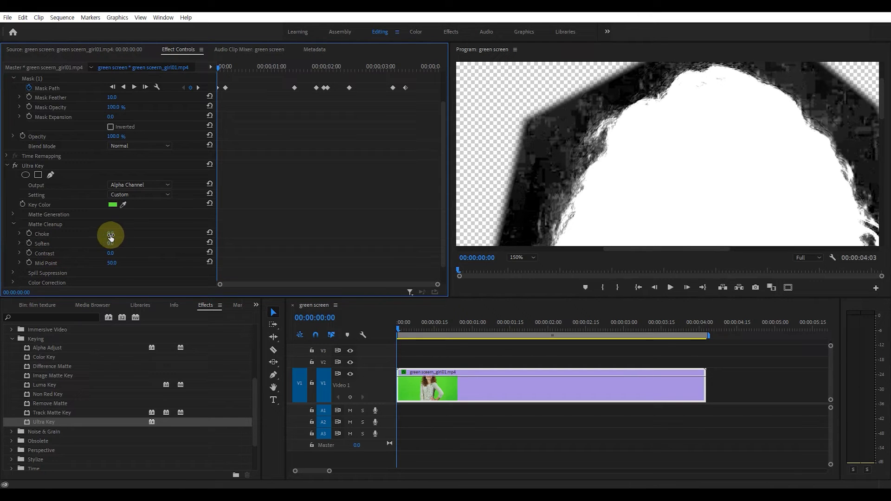
{"action": "mouse_move", "coordinate": [112, 233]}
{"action": "left_mouse_down"}
{"action": "mouse_move", "coordinate": [137, 233]}
{"action": "mouse_move", "coordinate": [111, 234]}
{"action": "mouse_move", "coordinate": [118, 234]}
{"action": "left_mouse_up"}
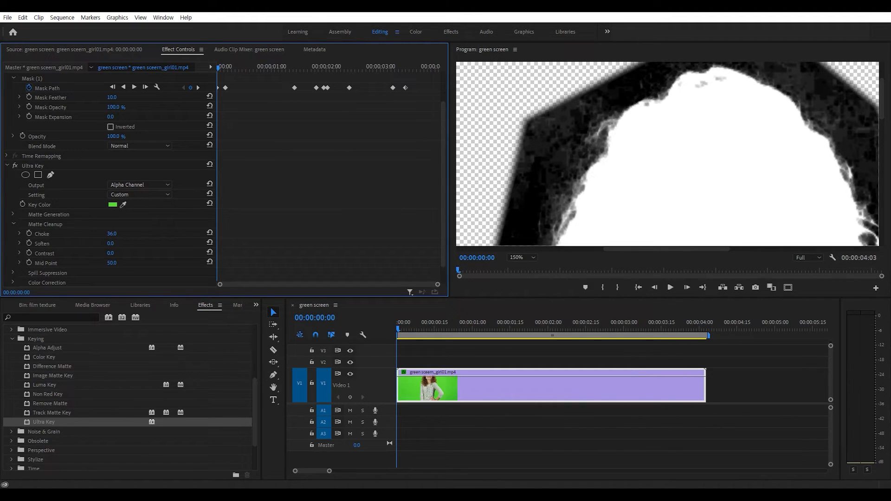
{"action": "left_click", "coordinate": [131, 194]}
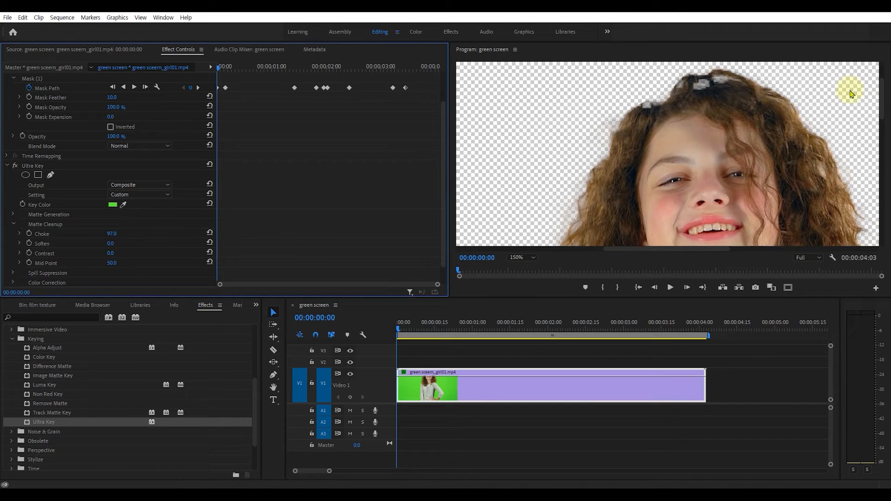
{"action": "mouse_move", "coordinate": [112, 234]}
{"action": "left_mouse_down"}
{"action": "mouse_move", "coordinate": [73, 234]}
{"action": "mouse_move", "coordinate": [120, 234]}
{"action": "mouse_move", "coordinate": [99, 234]}
{"action": "left_mouse_up"}
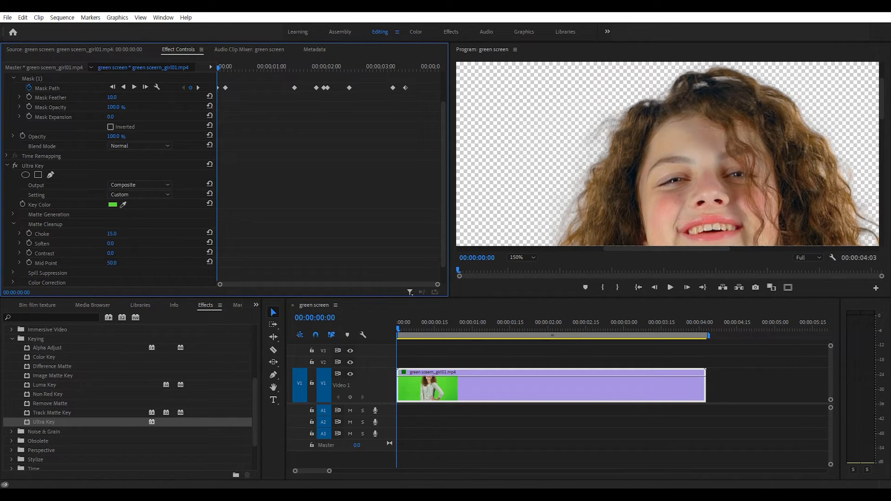
- Set the Matte Cleanup Soften to 8, Contrast to 18 and Mid Point to 59, judging the matte in Alpha Channel output
{"action": "left_click_drag", "start_coordinate": [110, 244], "coordinate": [120, 244]}
{"action": "left_click_drag", "start_coordinate": [112, 253], "coordinate": [101, 253]}
{"action": "left_click", "coordinate": [145, 185]}
{"action": "left_click", "coordinate": [149, 205]}
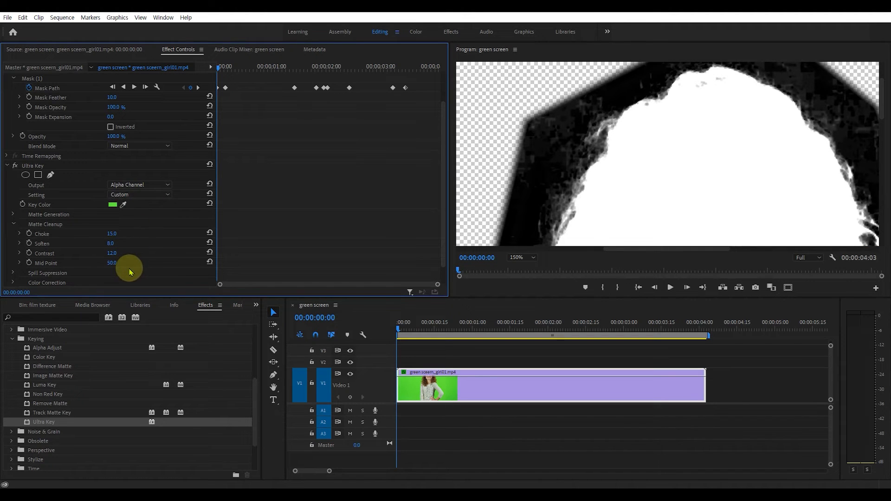
{"action": "left_click_drag", "start_coordinate": [113, 253], "coordinate": [145, 254]}
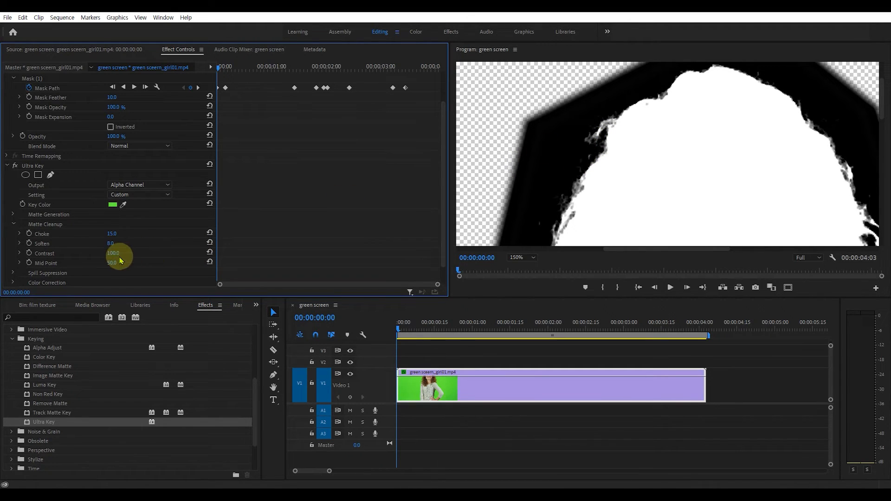
{"action": "mouse_move", "coordinate": [114, 254]}
{"action": "left_mouse_down"}
{"action": "mouse_move", "coordinate": [67, 255]}
{"action": "mouse_move", "coordinate": [125, 265]}
{"action": "left_mouse_up"}
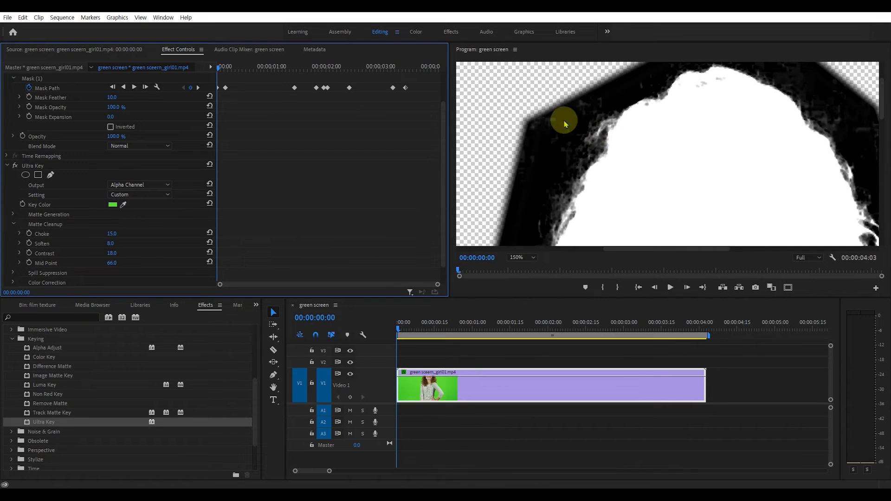
{"action": "left_click_drag", "start_coordinate": [114, 263], "coordinate": [113, 262]}
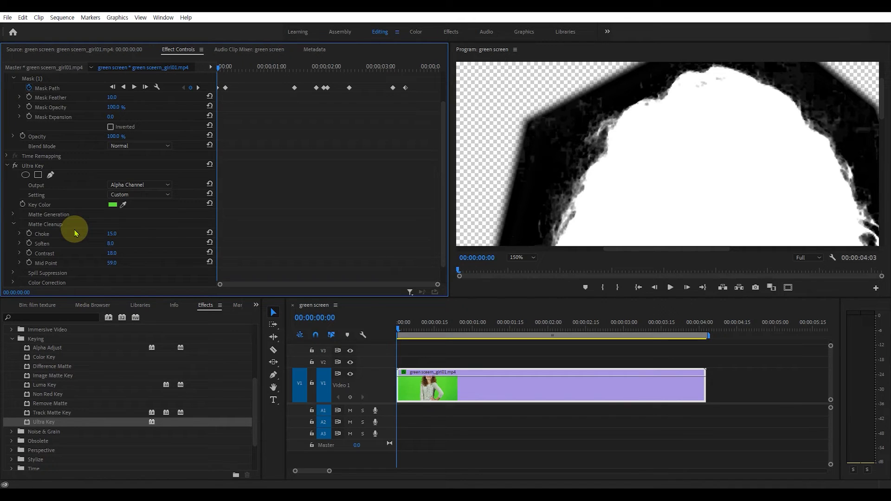
- Compare the hair edges between the Composite and Alpha Channel outputs of Ultra Key
{"action": "left_click", "coordinate": [13, 214]}
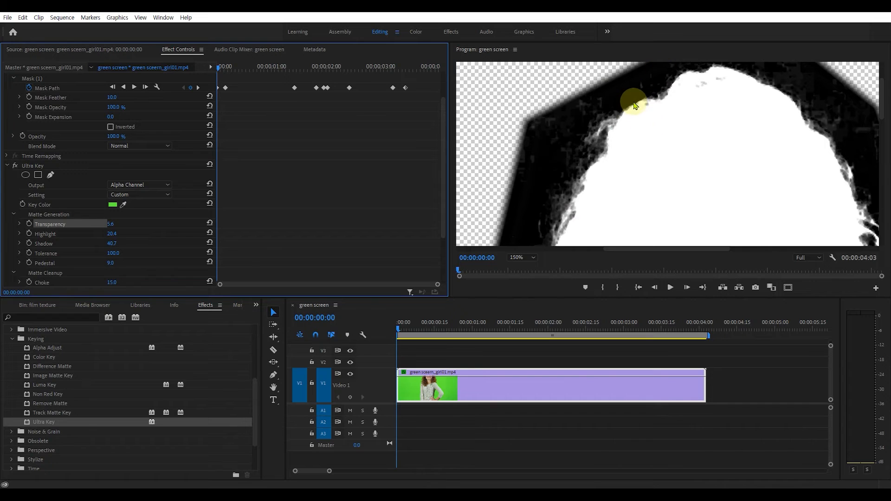
{"action": "left_click", "coordinate": [146, 185]}
{"action": "left_click", "coordinate": [139, 193]}
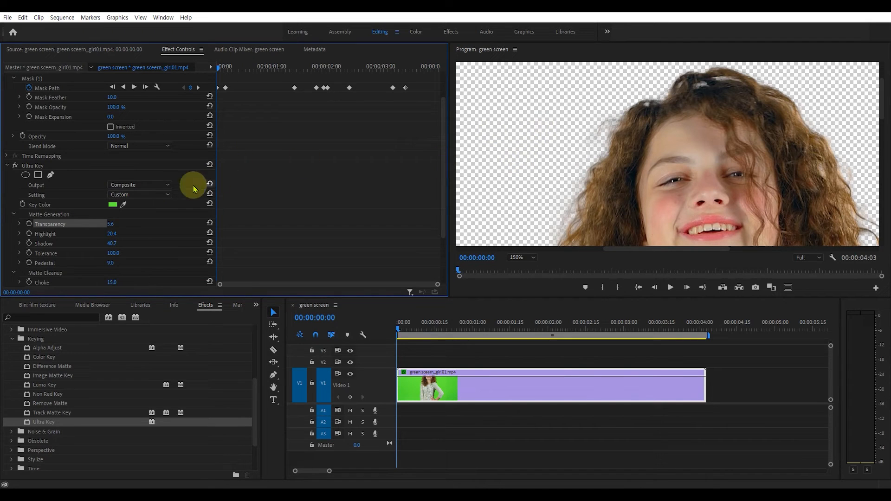
{"action": "left_click", "coordinate": [150, 187]}
{"action": "left_click", "coordinate": [150, 195]}
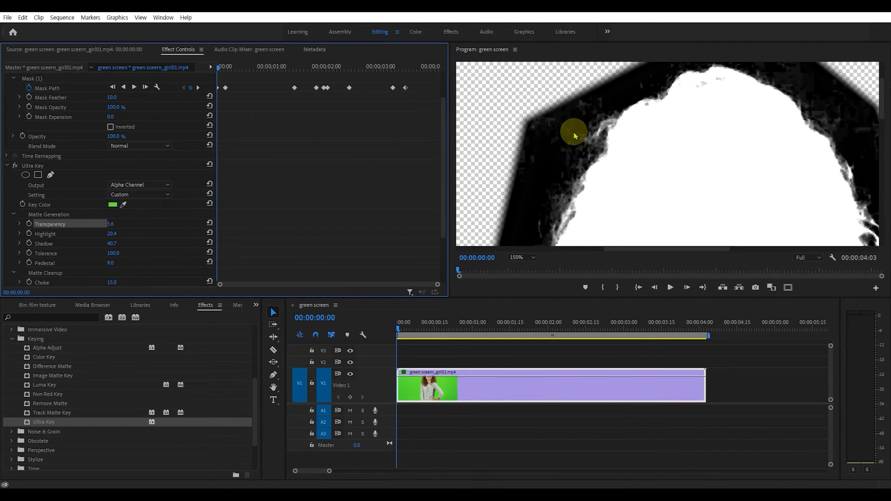
- Set the Ultra Key output to Composite and fit the whole frame in the program preview
{"action": "left_click", "coordinate": [139, 184]}
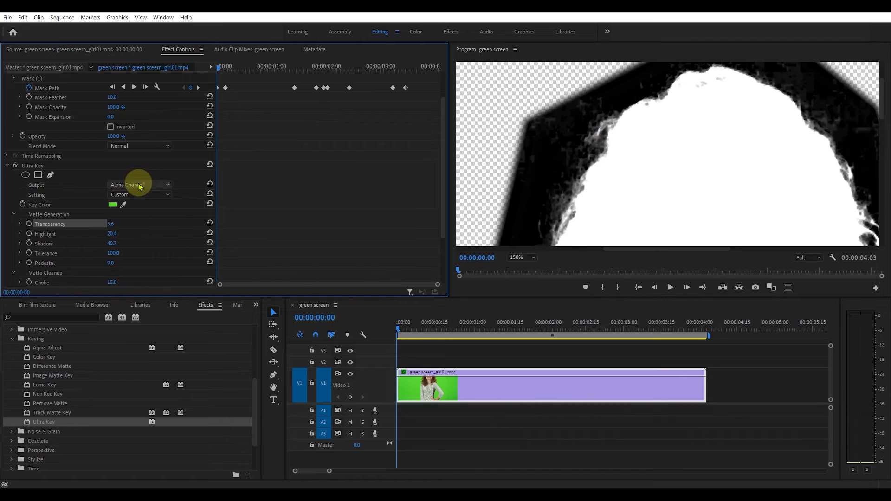
{"action": "left_click", "coordinate": [139, 175]}
{"action": "left_click", "coordinate": [520, 257]}
{"action": "left_click", "coordinate": [521, 264]}
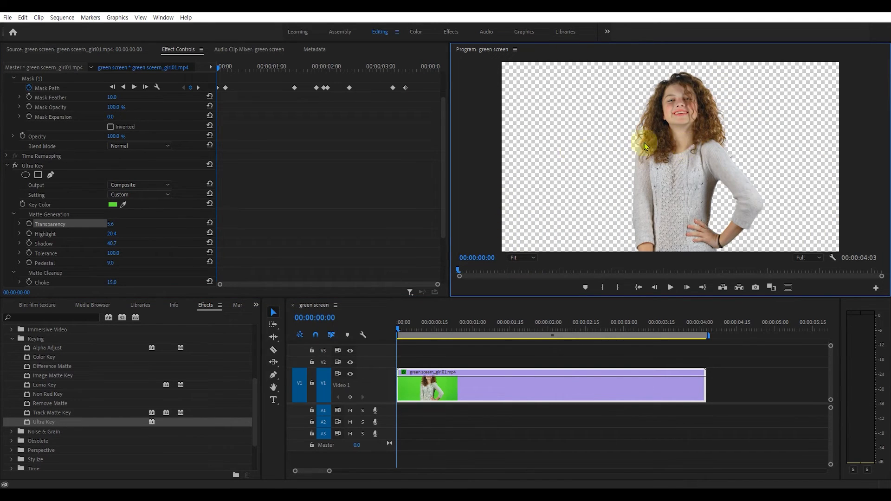
{"action": "left_click", "coordinate": [14, 215]}
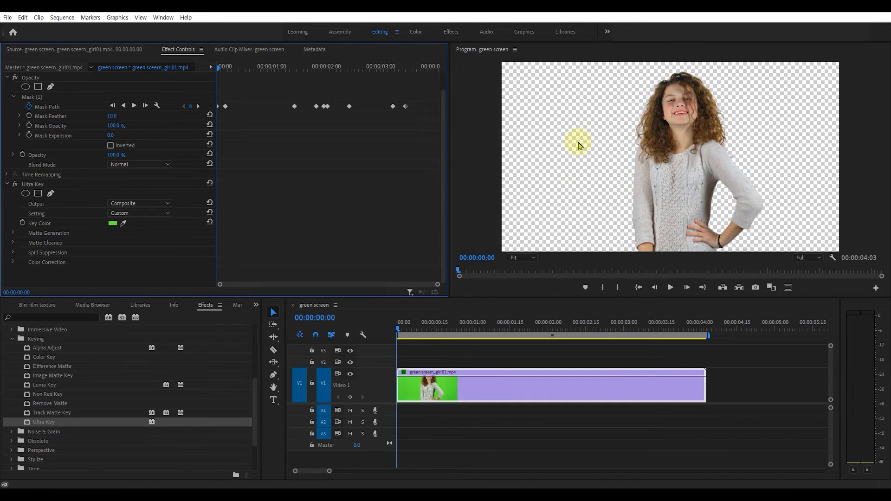
- Show the source clip and open the green-screen_source bin
{"action": "left_click", "coordinate": [86, 49]}
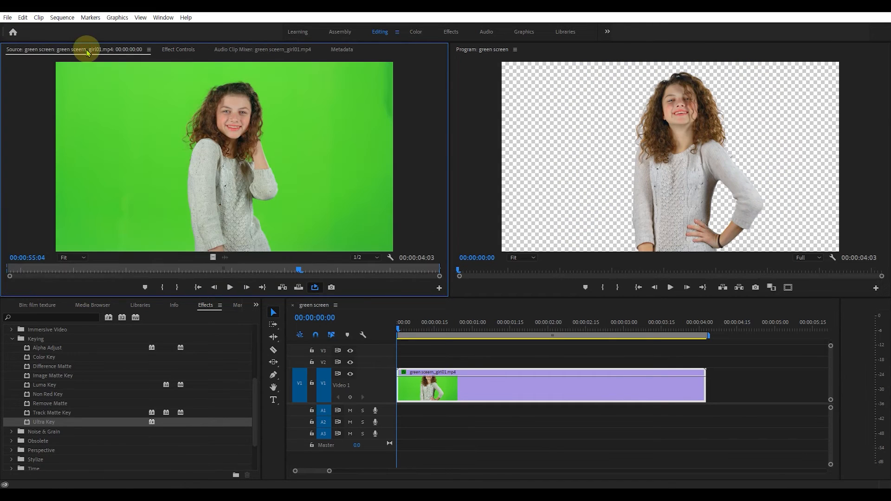
{"action": "left_click", "coordinate": [256, 306]}
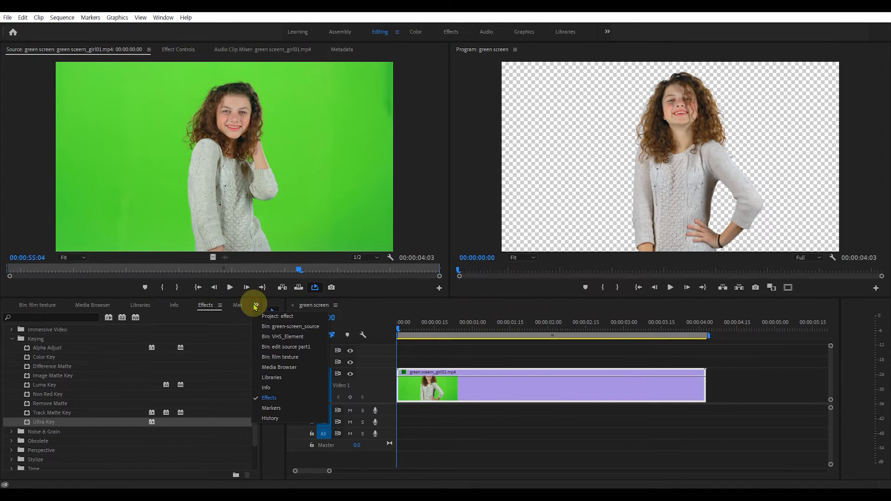
{"action": "left_click", "coordinate": [299, 324]}
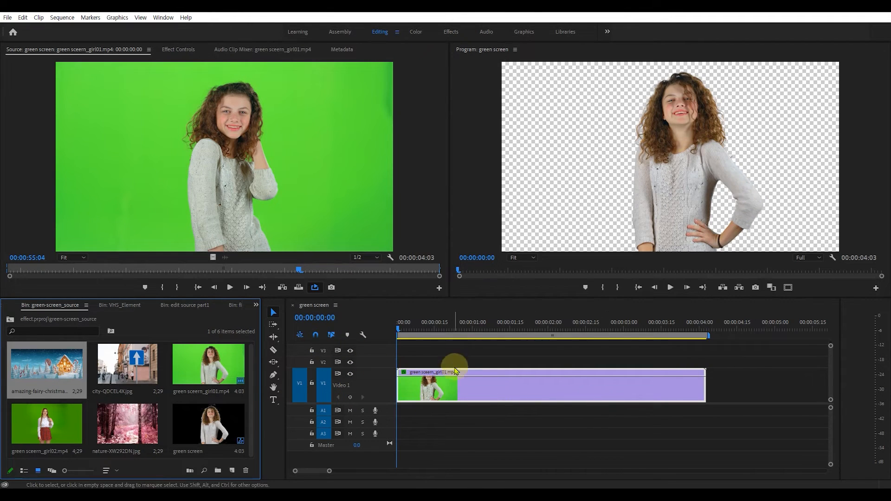
- Move the girl clip up to track V2 and place the amazing-fairy-christmas-house image on V1 beneath it, extended to the same length
{"action": "left_click_drag", "start_coordinate": [479, 389], "coordinate": [472, 361]}
{"action": "double_click", "coordinate": [374, 365]}
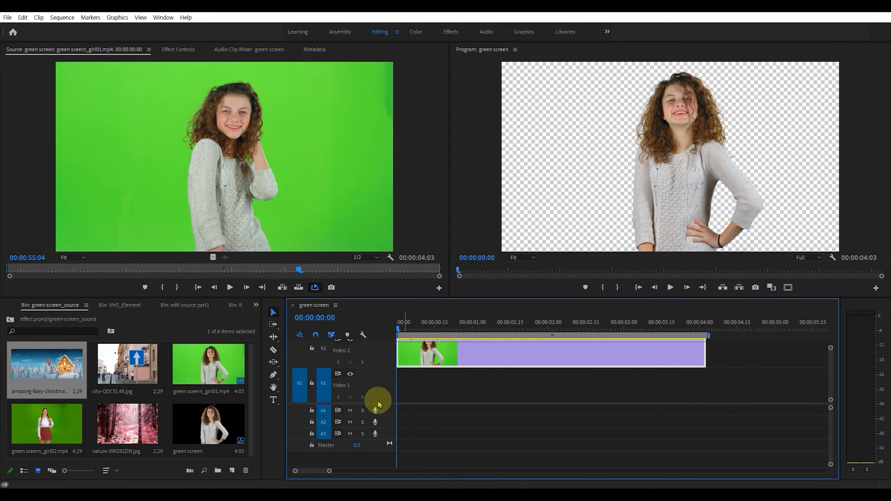
{"action": "left_click_drag", "start_coordinate": [51, 365], "coordinate": [399, 403]}
{"action": "left_click_drag", "start_coordinate": [619, 406], "coordinate": [696, 411]}
- Play and scrub through the sequence to check the keyed girl against the Christmas background
{"action": "left_click_drag", "start_coordinate": [462, 328], "coordinate": [424, 330]}
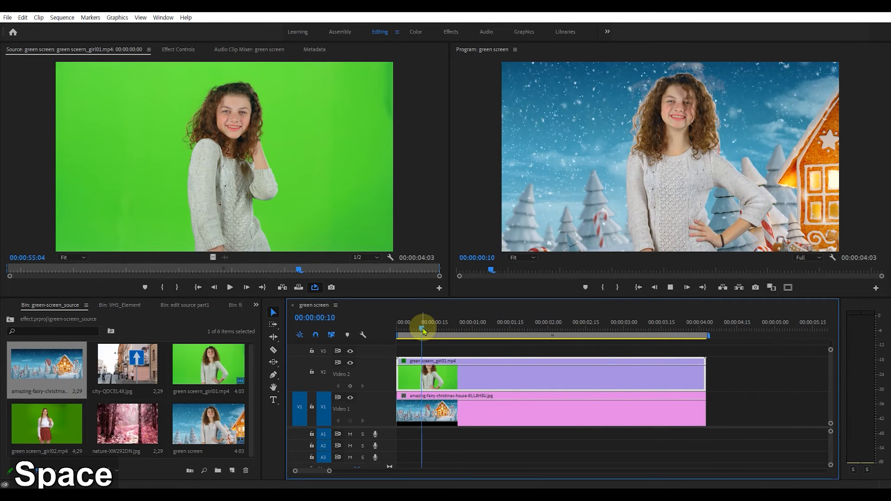
{"action": "key", "text": "space"}
{"action": "mouse_move", "coordinate": [578, 331]}
{"action": "left_mouse_down"}
{"action": "mouse_move", "coordinate": [560, 332]}
{"action": "mouse_move", "coordinate": [591, 332]}
{"action": "mouse_move", "coordinate": [579, 336]}
{"action": "left_mouse_up"}
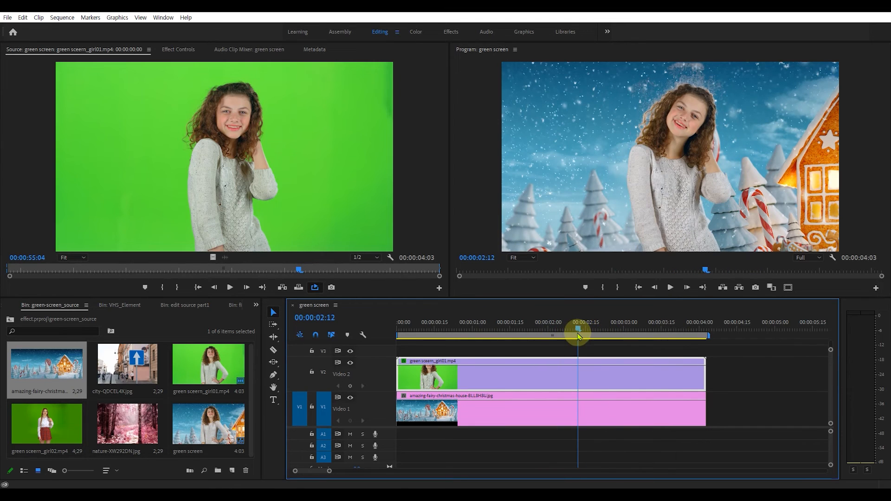
- Scale the Christmas house background image to 61 and set its position to 869, 540 so the whole house shows beside the girl
{"action": "left_click", "coordinate": [539, 414]}
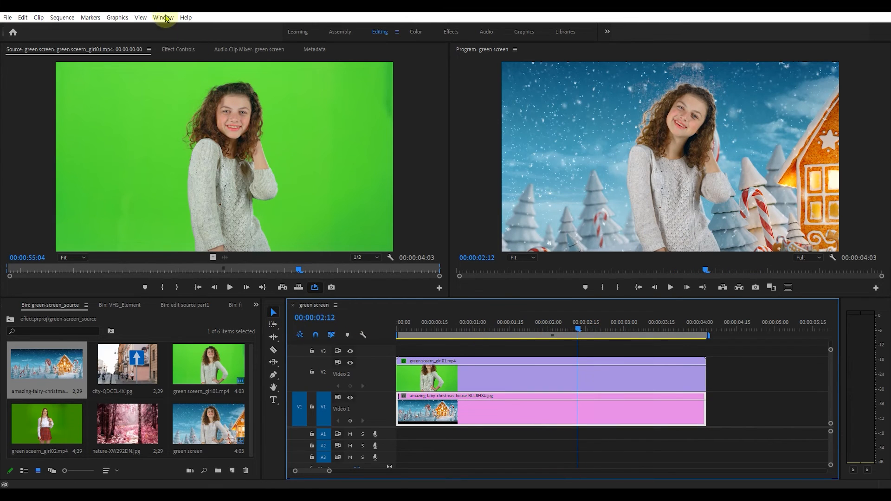
{"action": "left_click", "coordinate": [186, 49]}
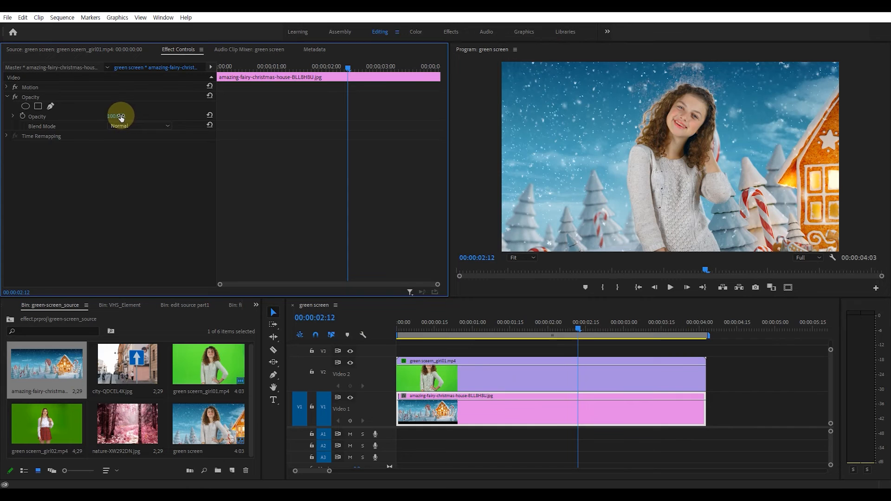
{"action": "left_click", "coordinate": [7, 87]}
{"action": "left_click_drag", "start_coordinate": [114, 107], "coordinate": [95, 97]}
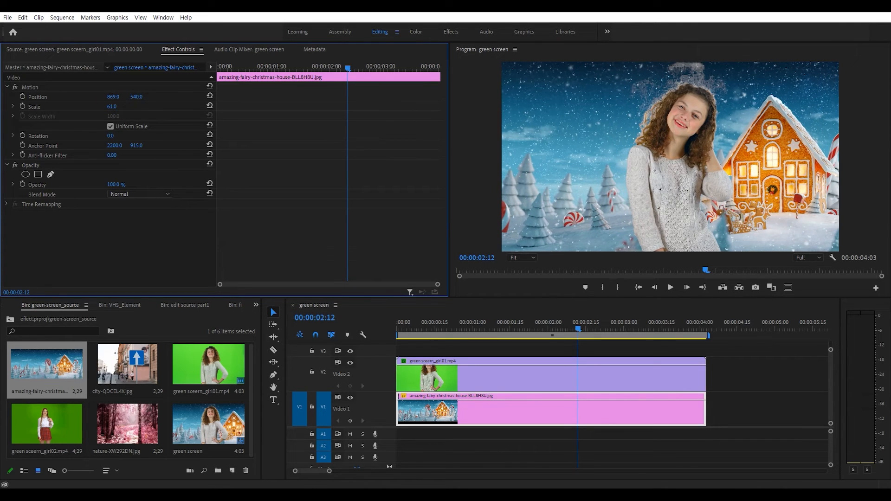
- At 00:00:01:26, set the girl clip's Ultra Key Matte Generation to Transparency 17.6 and Pedestal 46
{"action": "left_click_drag", "start_coordinate": [562, 325], "coordinate": [537, 328]}
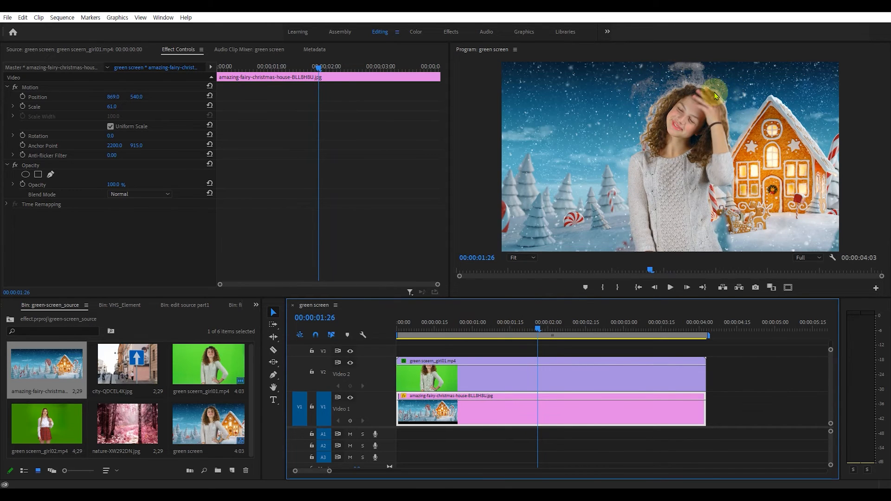
{"action": "left_click", "coordinate": [492, 383]}
{"action": "scroll", "coordinate": [40, 255], "scroll_direction": "down", "scroll_amount": 1}
{"action": "left_click", "coordinate": [40, 255]}
{"action": "scroll", "coordinate": [91, 242], "scroll_direction": "down", "scroll_amount": 3}
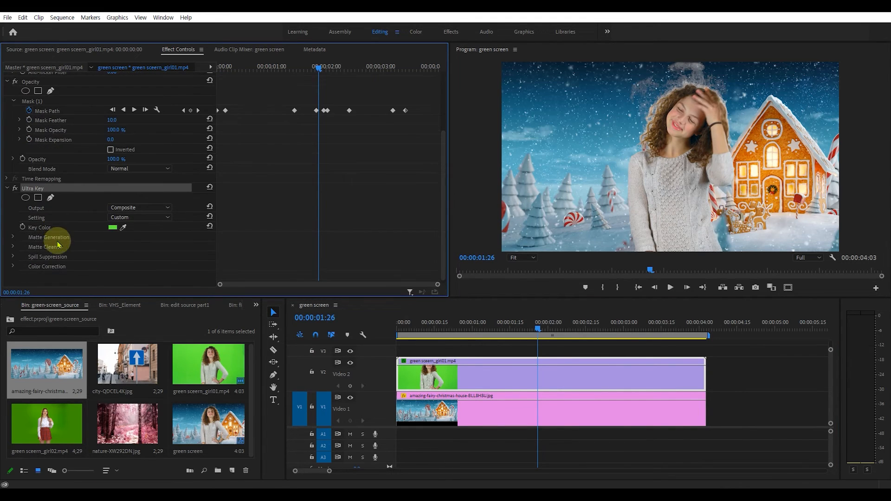
{"action": "left_click", "coordinate": [13, 238]}
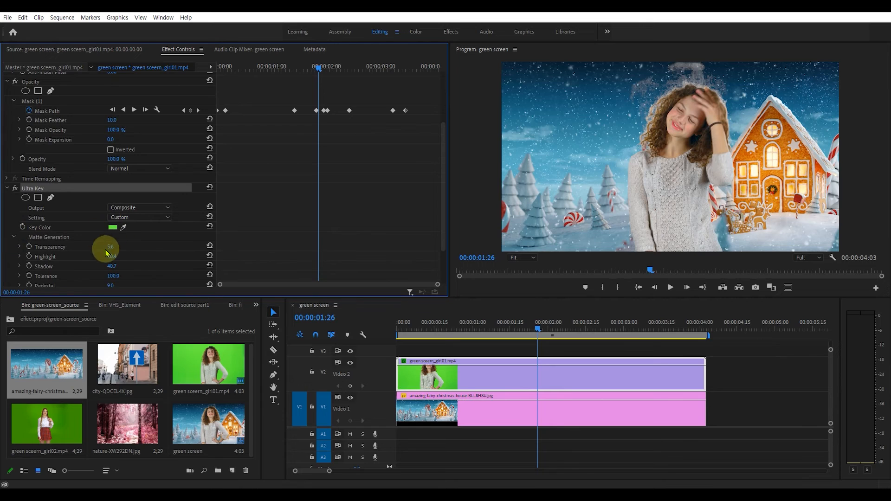
{"action": "left_click_drag", "start_coordinate": [111, 249], "coordinate": [122, 250]}
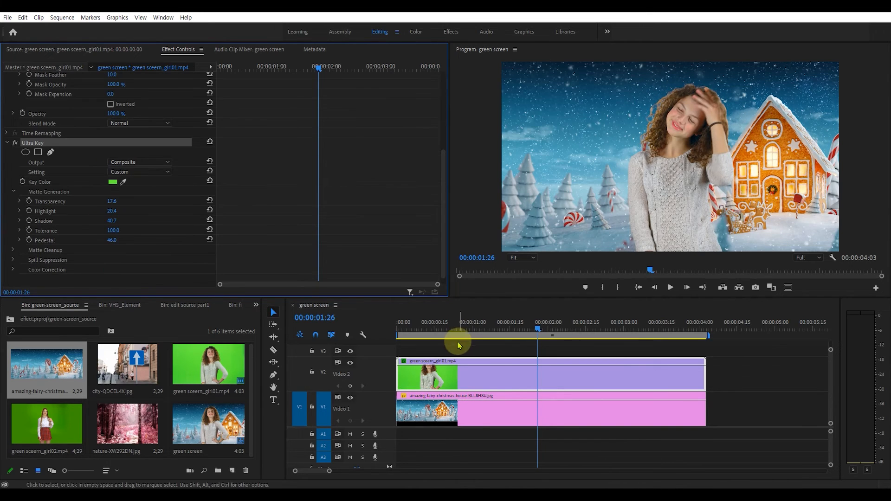
- Play the sequence through several times and show the Matte Cleanup settings to check the keyed girl's edges against the background
{"action": "left_click_drag", "start_coordinate": [450, 325], "coordinate": [360, 335]}
{"action": "key", "text": "space"}
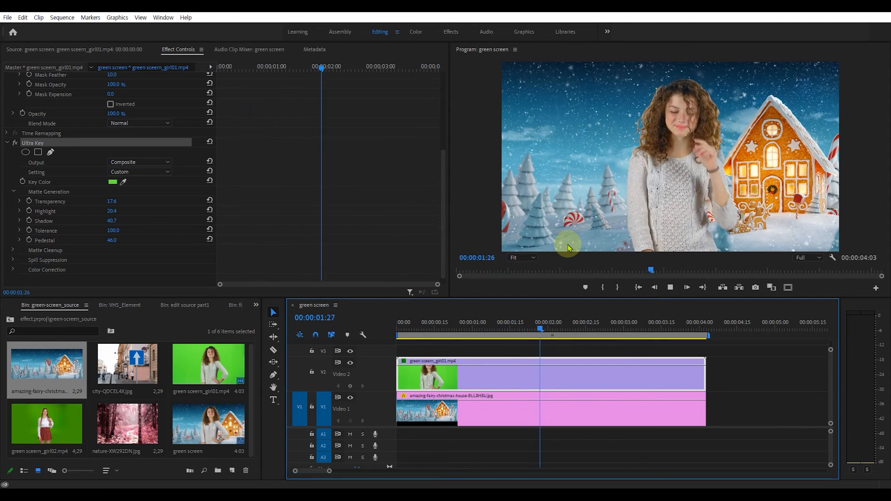
{"action": "key", "text": "space"}
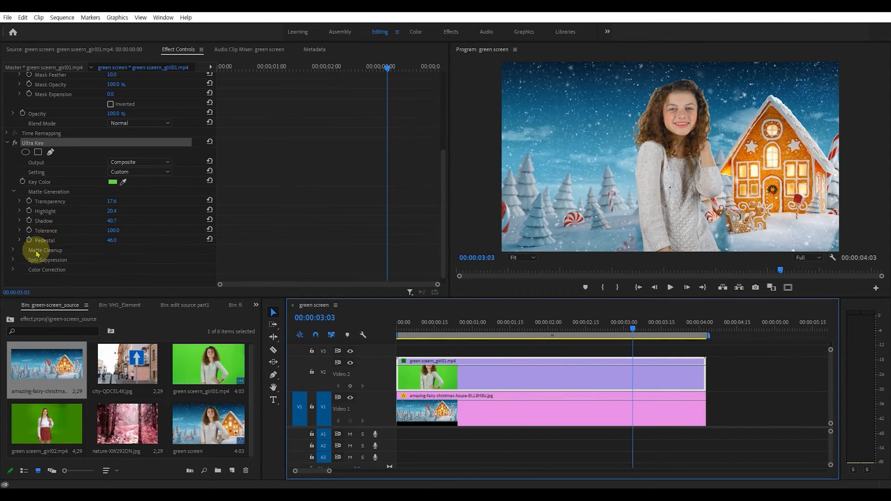
{"action": "left_click", "coordinate": [12, 249]}
{"action": "key", "text": "space"}
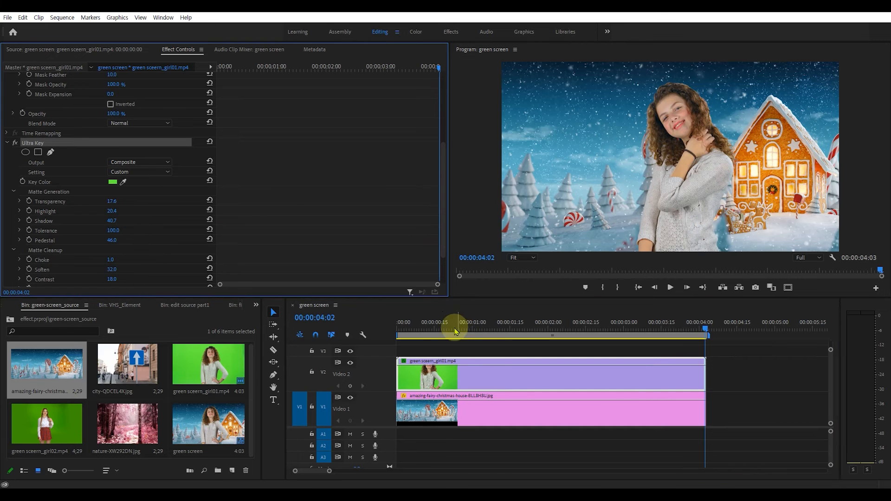
{"action": "left_click", "coordinate": [398, 328]}
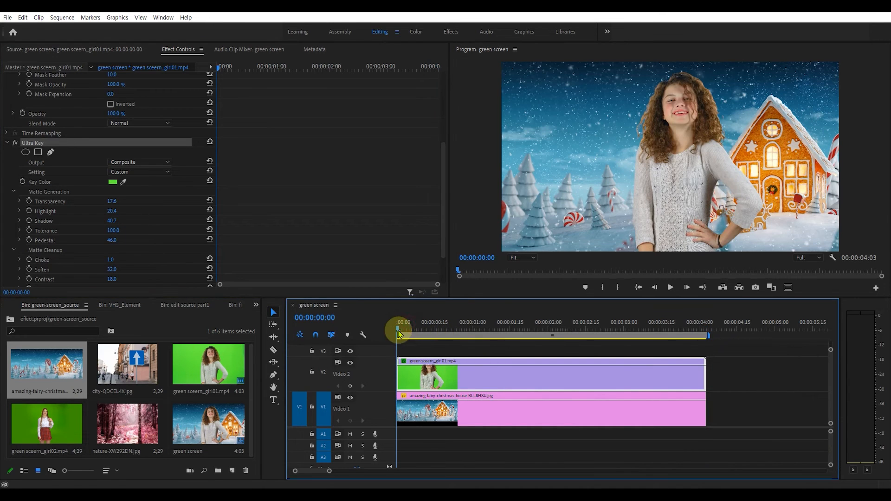
{"action": "key", "text": "space"}
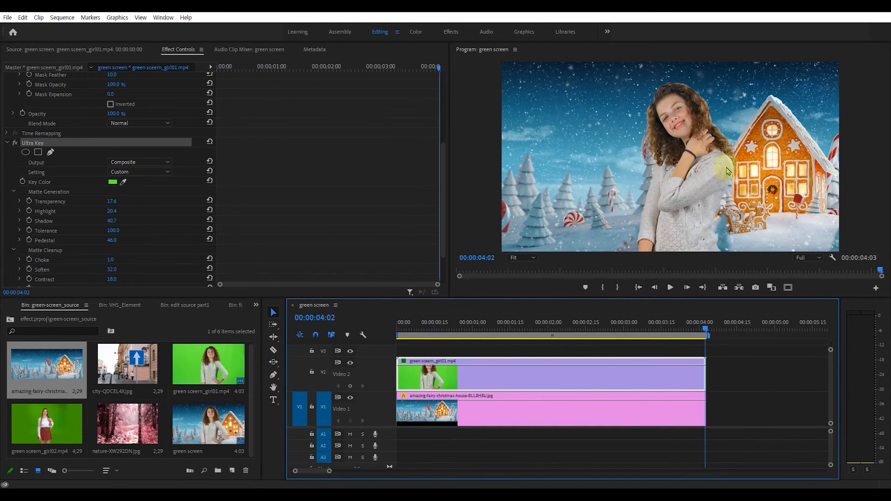
{"action": "left_click_drag", "start_coordinate": [531, 329], "coordinate": [409, 343]}
{"action": "key", "text": "space"}
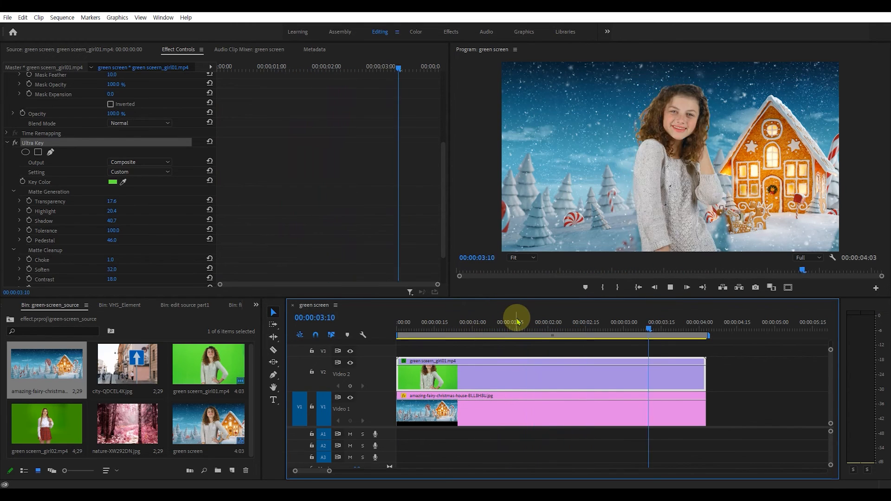
{"action": "key", "text": "space"}
- Park the playhead at 00:00:02:09 and apply the Lumetri Color effect to the girl clip on V2
{"action": "left_click", "coordinate": [571, 325]}
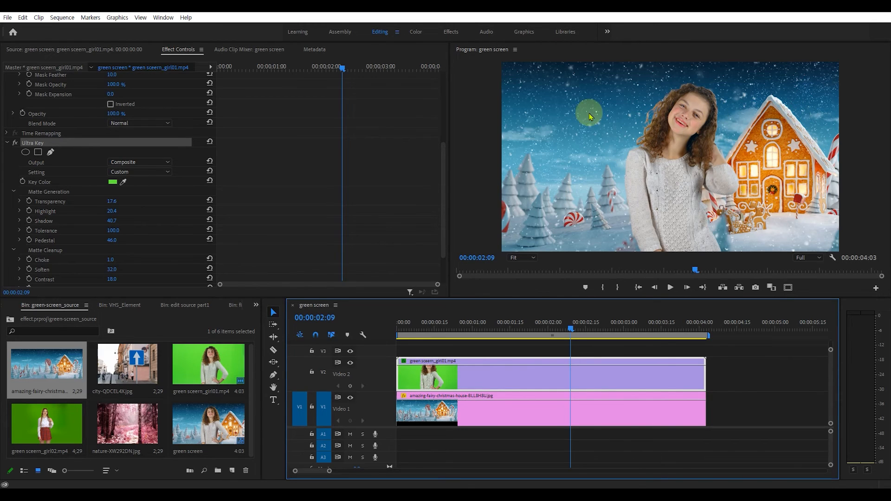
{"action": "left_click", "coordinate": [256, 306]}
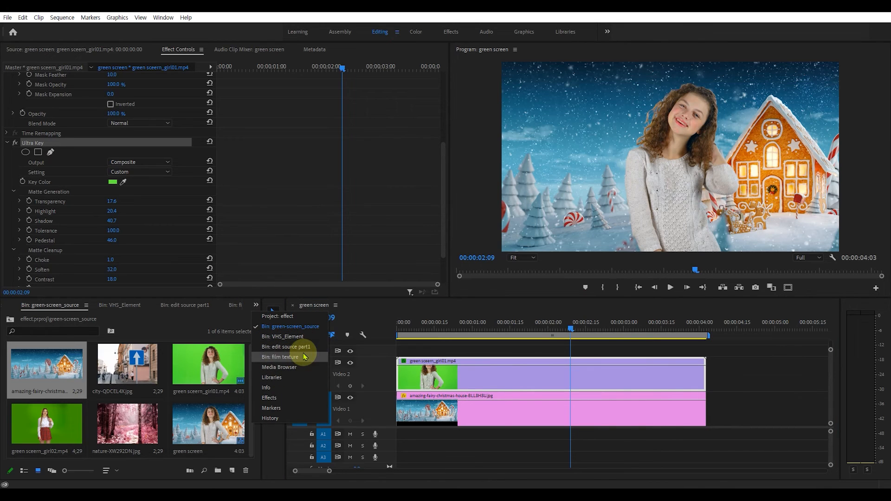
{"action": "left_click", "coordinate": [294, 398]}
{"action": "left_click", "coordinate": [45, 374]}
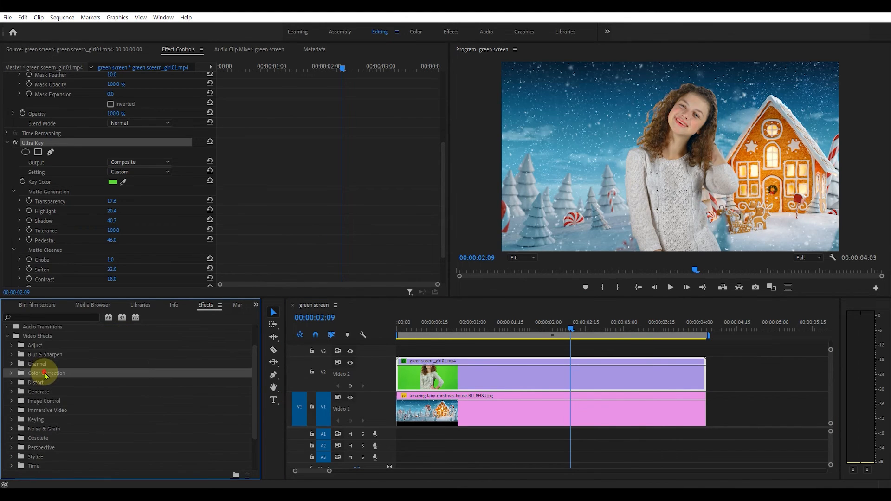
{"action": "left_click", "coordinate": [12, 374]}
{"action": "scroll", "coordinate": [77, 408], "scroll_direction": "down", "scroll_amount": 1}
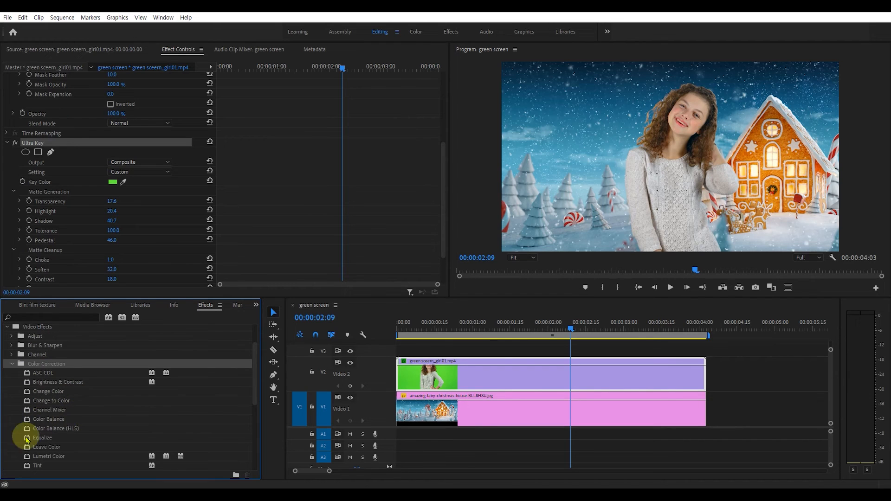
{"action": "scroll", "coordinate": [61, 445], "scroll_direction": "down", "scroll_amount": 2}
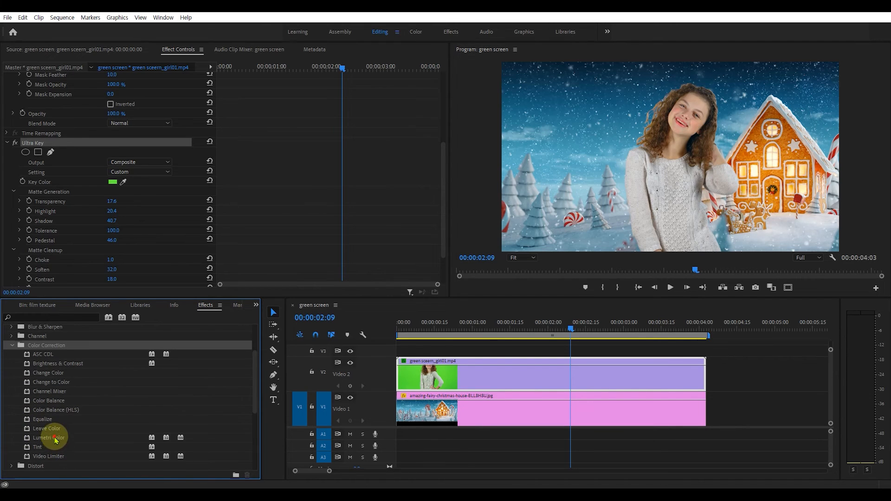
{"action": "left_click", "coordinate": [55, 438]}
{"action": "left_click_drag", "start_coordinate": [41, 441], "coordinate": [465, 375]}
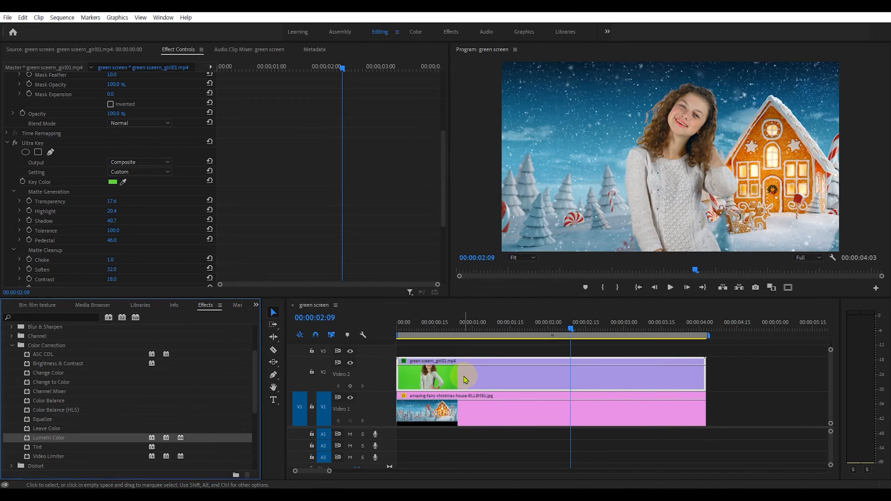
- In the girl clip's Lumetri Color Basic Correction, set the white balance Temperature to -12.9 and Tint to 7
{"action": "left_click", "coordinate": [43, 194]}
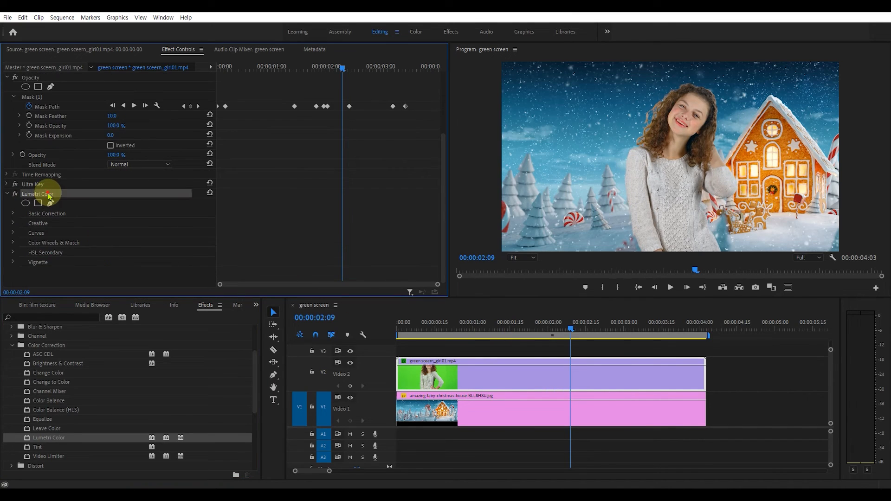
{"action": "left_click", "coordinate": [50, 217]}
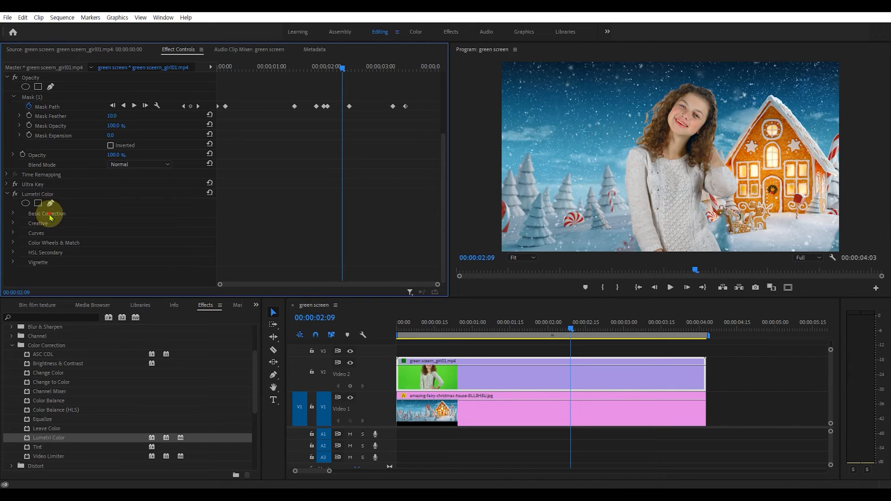
{"action": "left_click", "coordinate": [13, 213]}
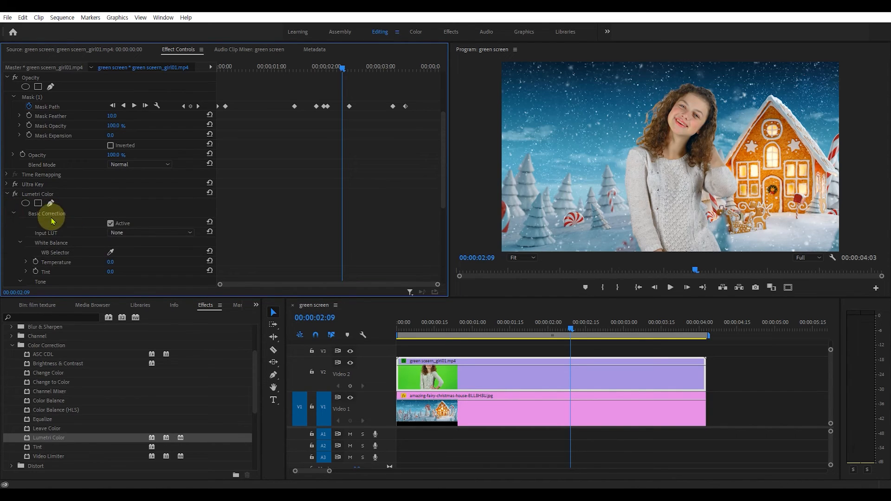
{"action": "scroll", "coordinate": [59, 223], "scroll_direction": "down", "scroll_amount": 2}
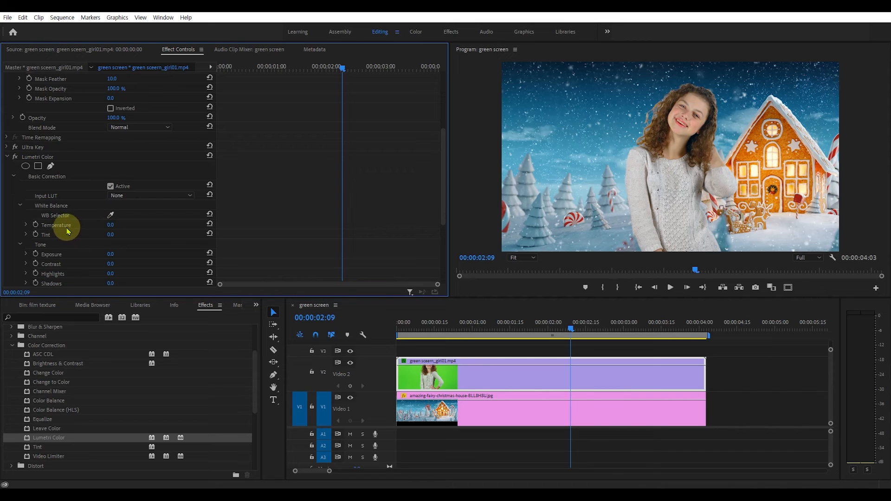
{"action": "left_click_drag", "start_coordinate": [111, 225], "coordinate": [104, 225]}
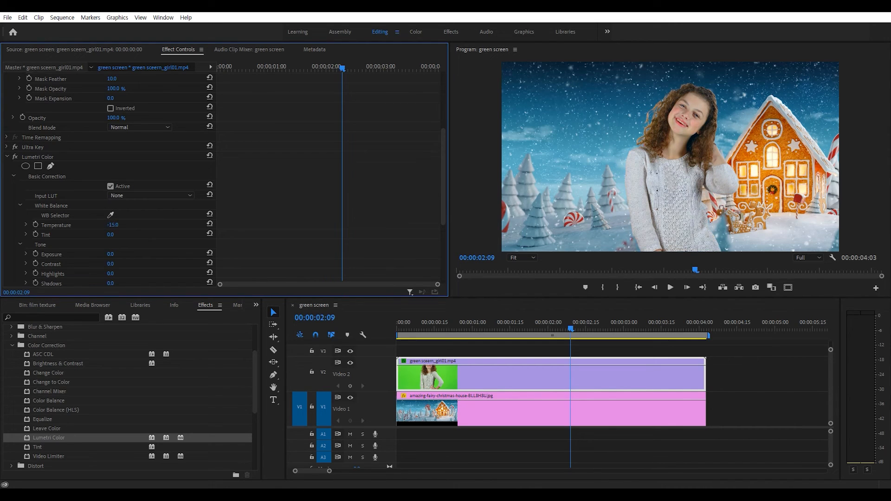
{"action": "left_click_drag", "start_coordinate": [114, 226], "coordinate": [106, 226]}
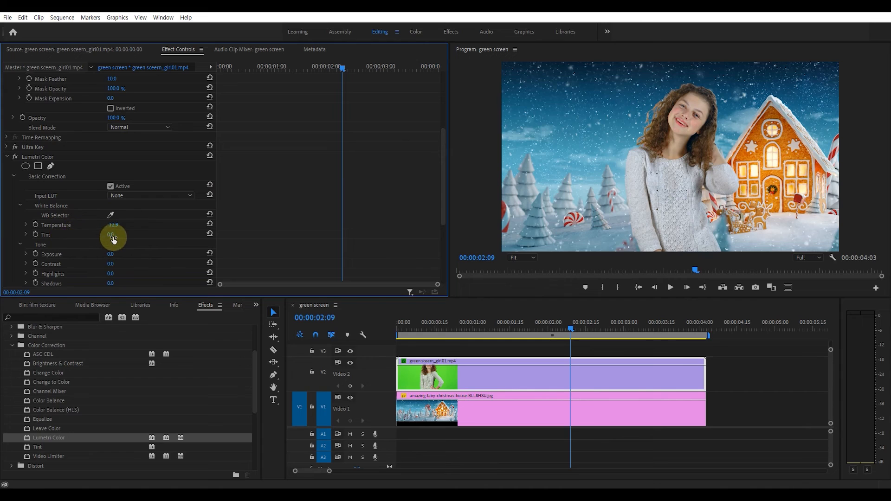
{"action": "left_click_drag", "start_coordinate": [111, 236], "coordinate": [79, 236]}
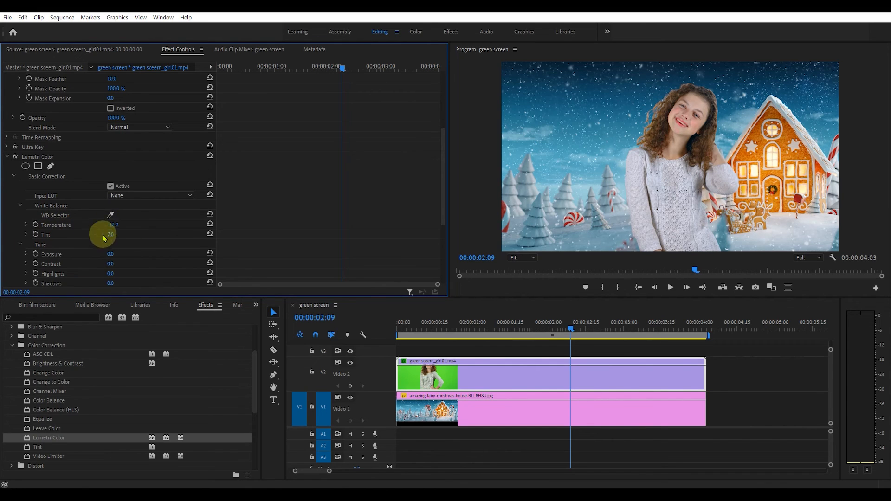
- Set the girl clip's Lumetri Contrast to 24 and raise its Saturation above the default 100
{"action": "left_click_drag", "start_coordinate": [442, 149], "coordinate": [442, 200]}
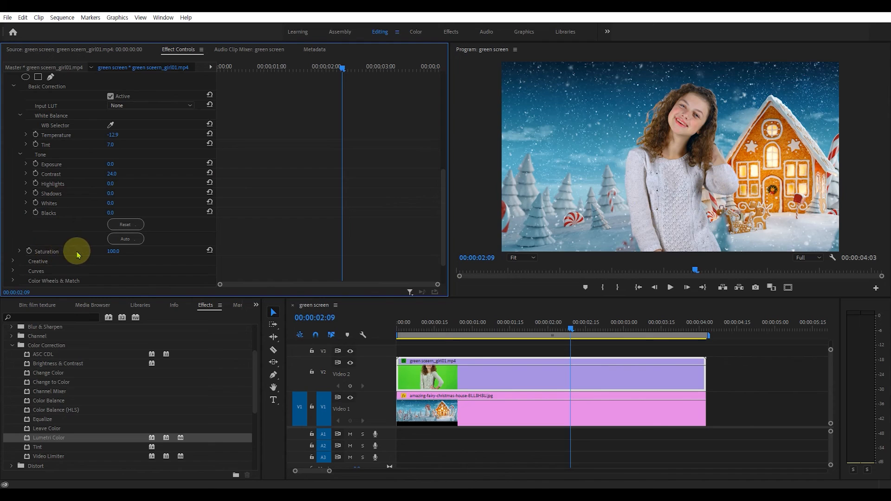
{"action": "left_click_drag", "start_coordinate": [112, 252], "coordinate": [113, 252]}
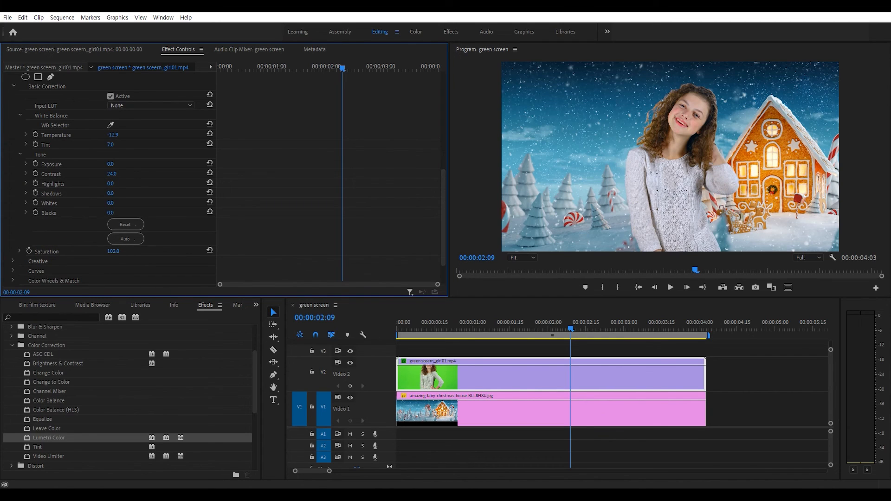
{"action": "left_click_drag", "start_coordinate": [114, 252], "coordinate": [113, 253]}
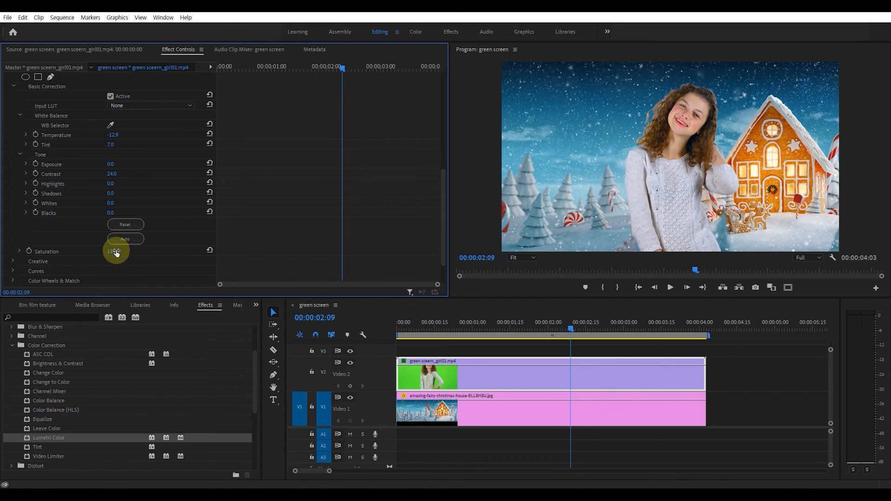
- Compare the girl clip with Lumetri Color off and on, leaving the effect enabled and its settings collapsed
{"action": "scroll", "coordinate": [76, 179], "scroll_direction": "up", "scroll_amount": 2}
{"action": "scroll", "coordinate": [75, 181], "scroll_direction": "up", "scroll_amount": 1}
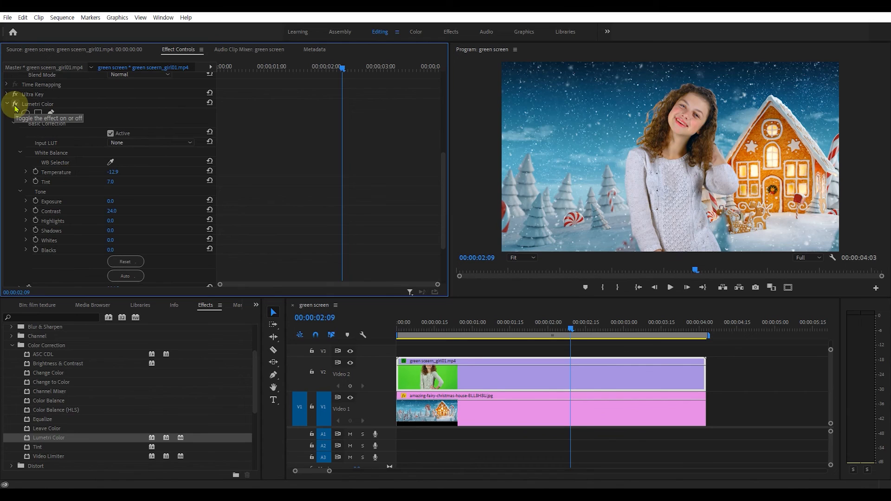
{"action": "left_click", "coordinate": [16, 106]}
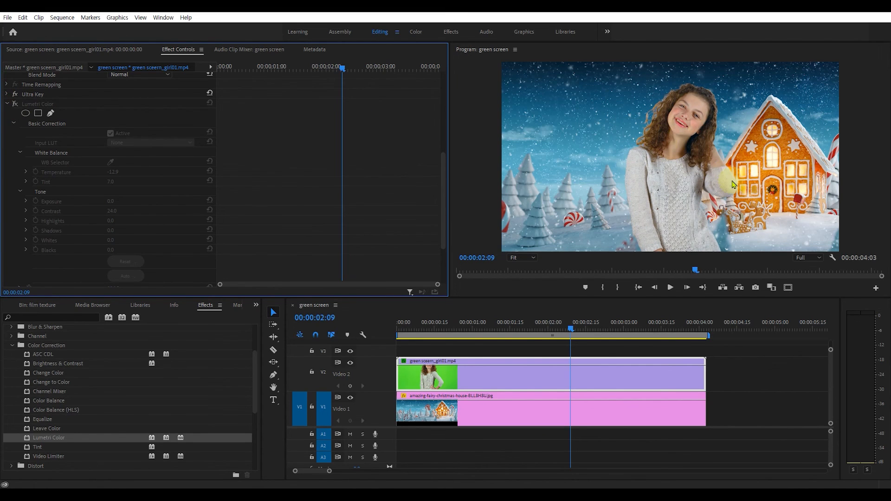
{"action": "left_click", "coordinate": [15, 104]}
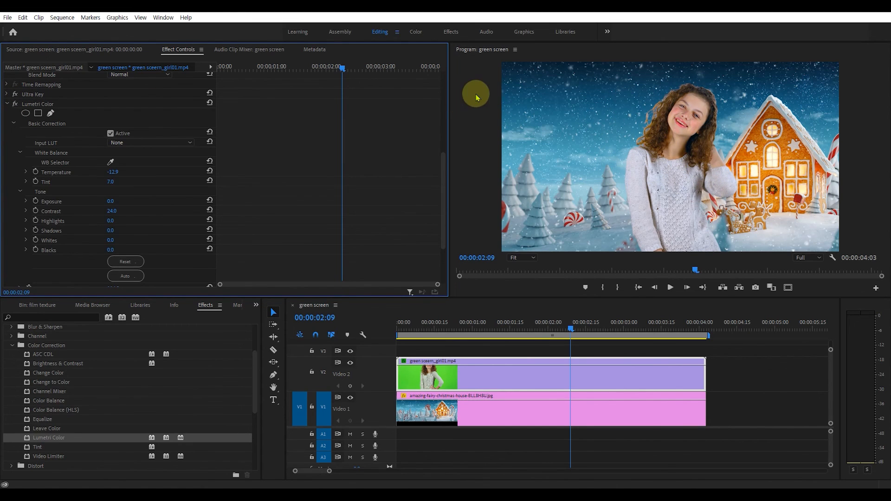
{"action": "left_click", "coordinate": [7, 104]}
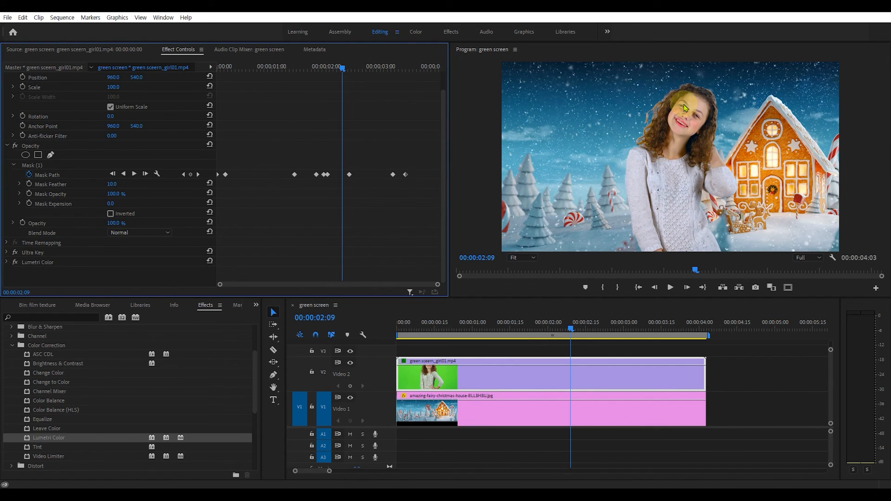
- Play the sequence from near its start to review the colour-corrected girl against the Christmas background
{"action": "left_click_drag", "start_coordinate": [495, 324], "coordinate": [395, 330]}
{"action": "key", "text": "space"}
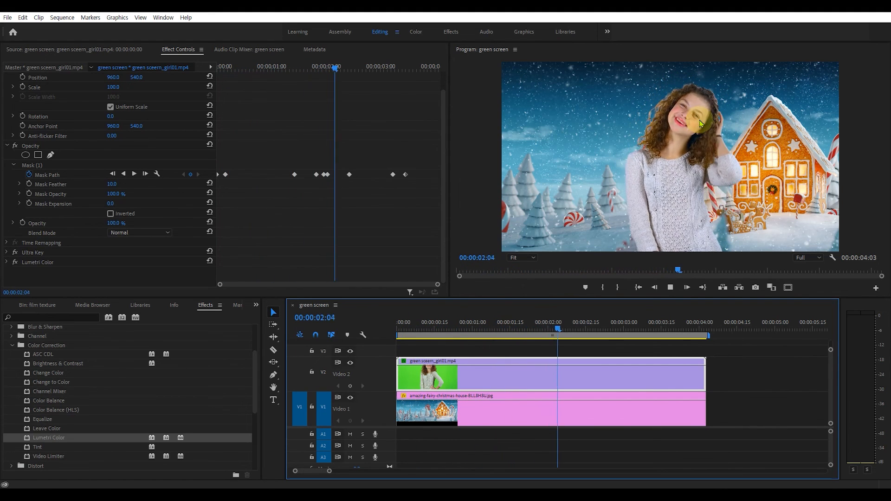
{"action": "key", "text": "space"}
{"action": "left_click_drag", "start_coordinate": [686, 329], "coordinate": [413, 321]}
{"action": "key", "text": "space"}
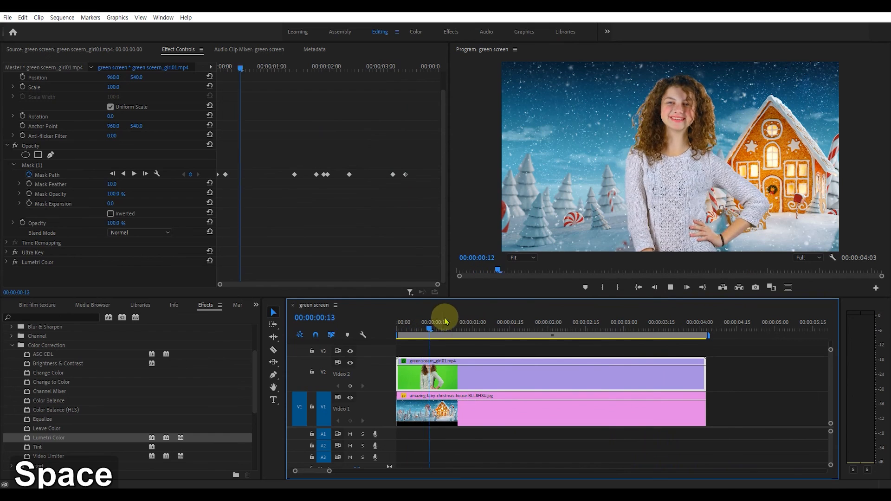
- Pause the playback and examine the girl clip's Opacity mask settings and the Output options of its Ultra Key effect
{"action": "key", "text": "space"}
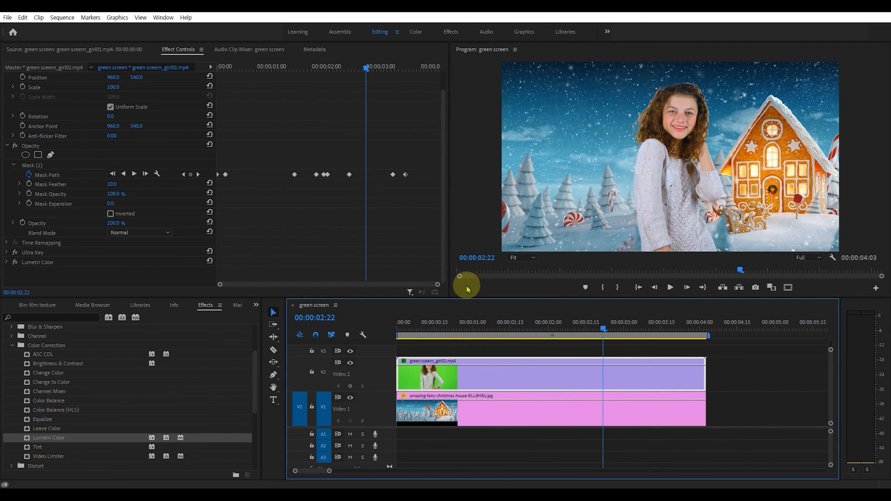
{"action": "scroll", "coordinate": [163, 190], "scroll_direction": "up", "scroll_amount": 1}
{"action": "scroll", "coordinate": [163, 190], "scroll_direction": "up", "scroll_amount": 1}
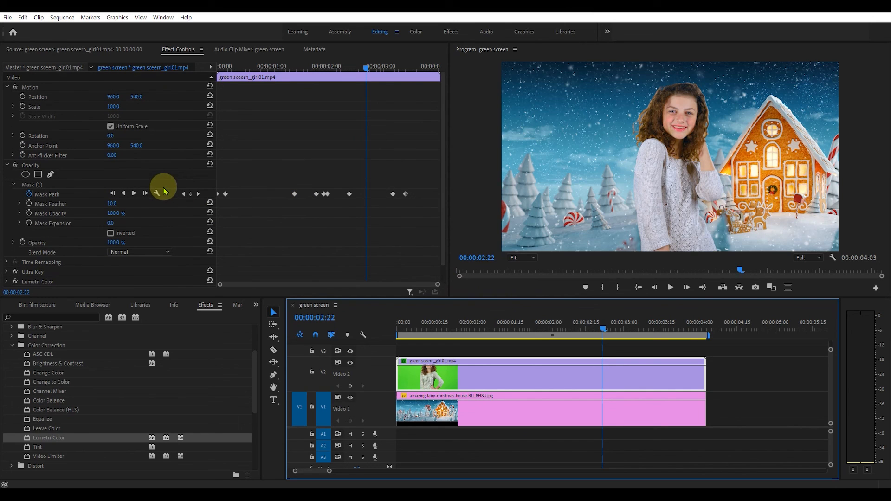
{"action": "left_click", "coordinate": [38, 166]}
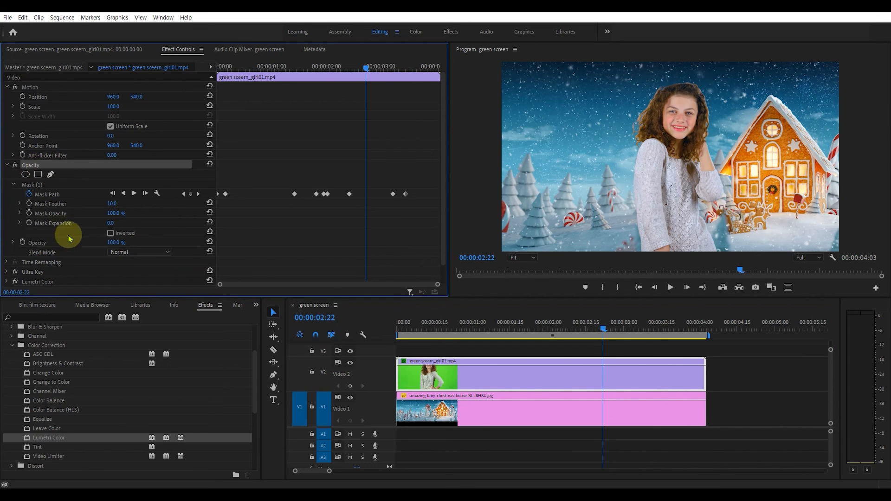
{"action": "left_click", "coordinate": [33, 273]}
{"action": "scroll", "coordinate": [76, 256], "scroll_direction": "down", "scroll_amount": 1}
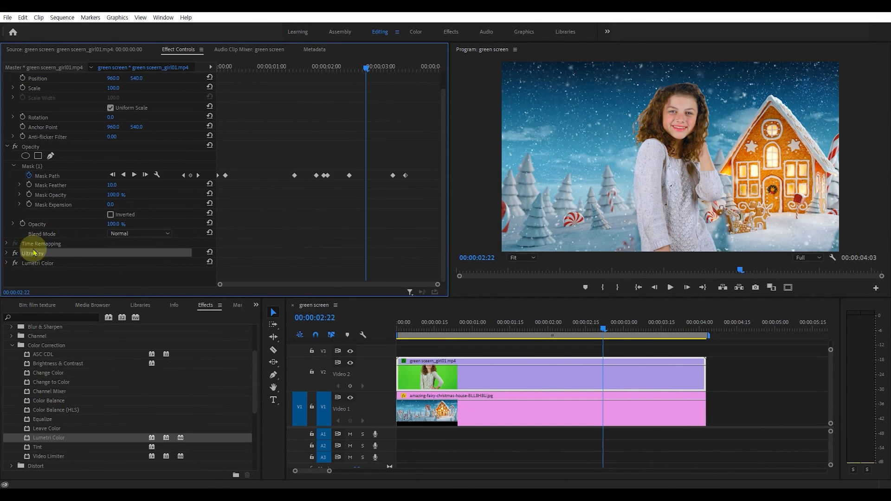
{"action": "left_click", "coordinate": [6, 253]}
{"action": "scroll", "coordinate": [60, 253], "scroll_direction": "down", "scroll_amount": 4}
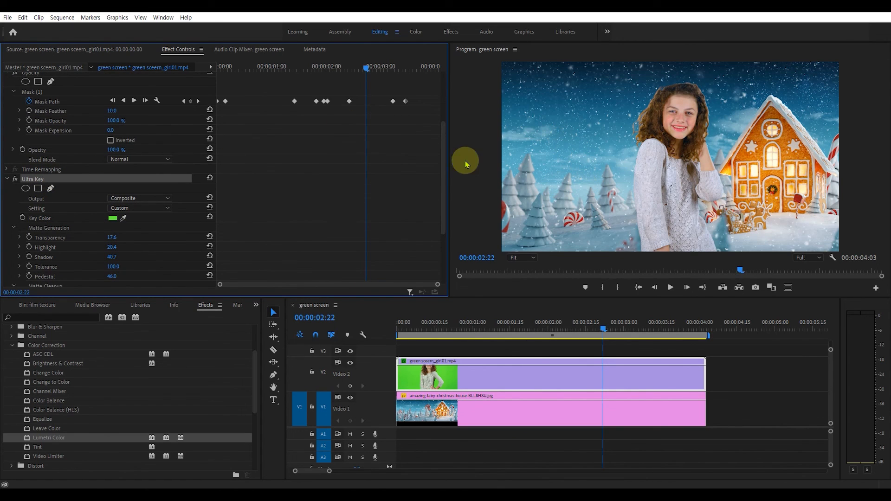
{"action": "left_click", "coordinate": [139, 198]}
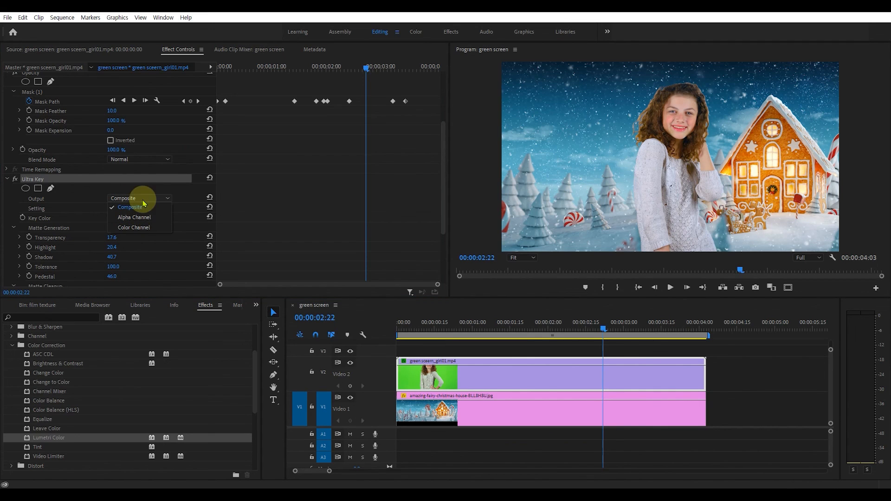
{"action": "left_click", "coordinate": [307, 198]}
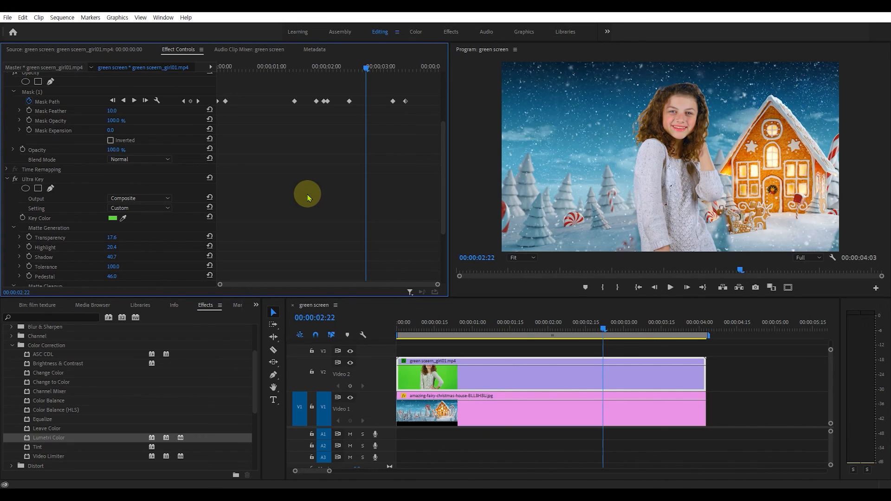
- Examine Ultra Key's Matte Generation, Matte Cleanup and Color Correction settings on the girl clip, then expand its Spill Suppression settings
{"action": "scroll", "coordinate": [49, 239], "scroll_direction": "down", "scroll_amount": 2}
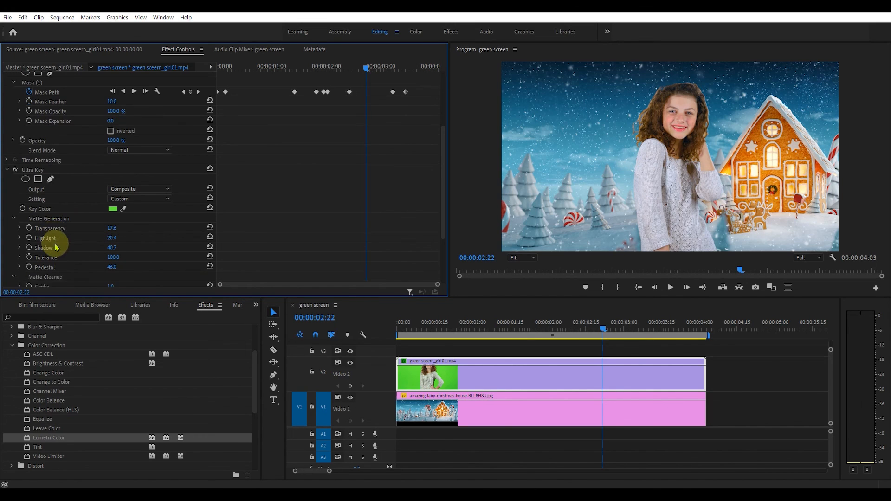
{"action": "scroll", "coordinate": [74, 262], "scroll_direction": "down", "scroll_amount": 3}
{"action": "scroll", "coordinate": [77, 265], "scroll_direction": "down", "scroll_amount": 2}
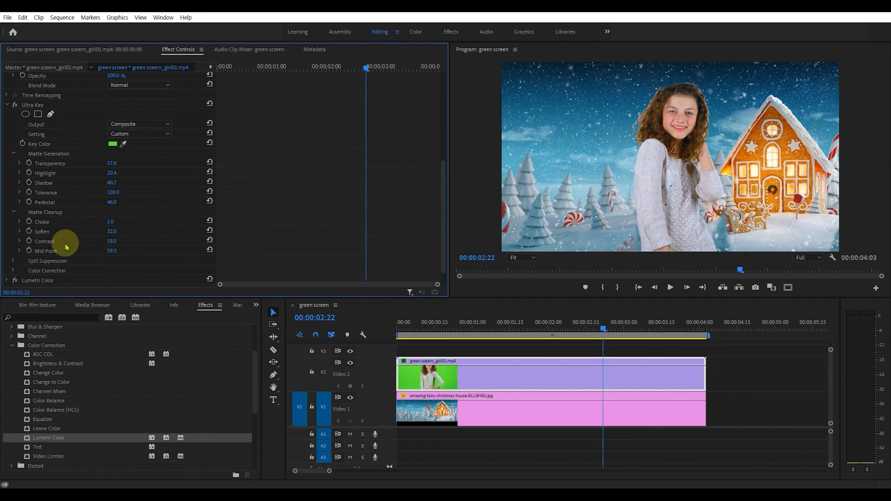
{"action": "scroll", "coordinate": [91, 212], "scroll_direction": "down", "scroll_amount": 1}
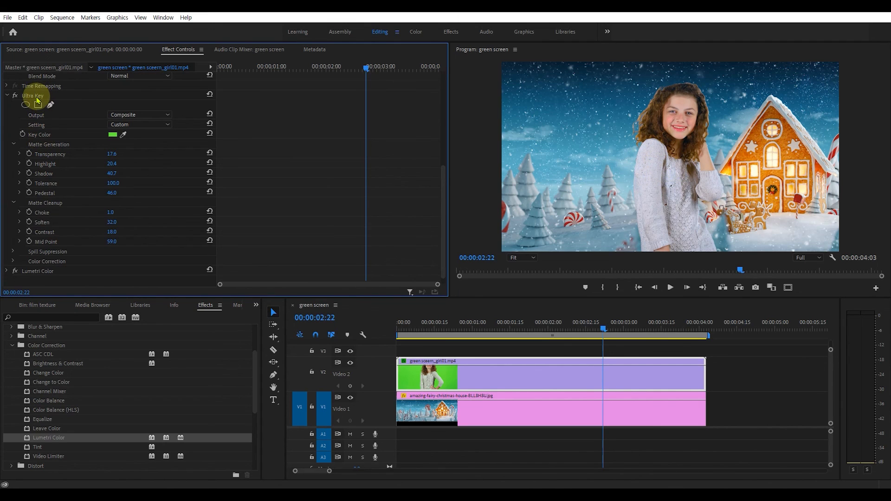
{"action": "left_click", "coordinate": [56, 261]}
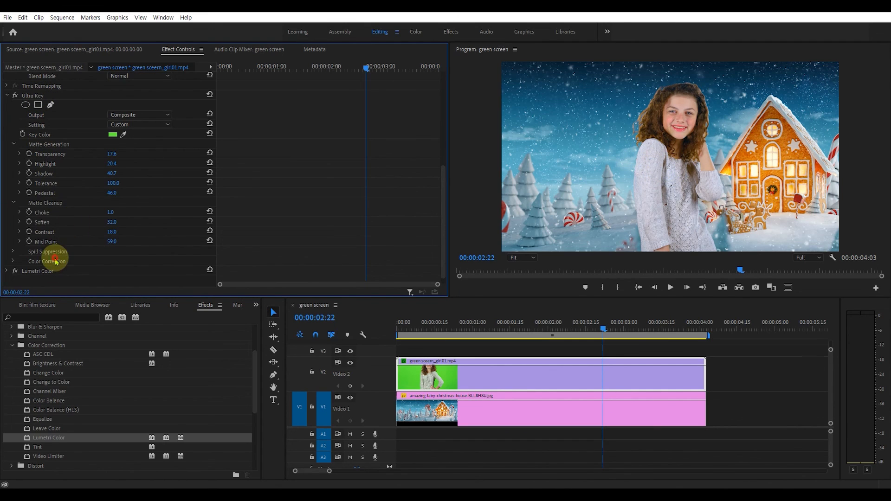
{"action": "left_click", "coordinate": [13, 260]}
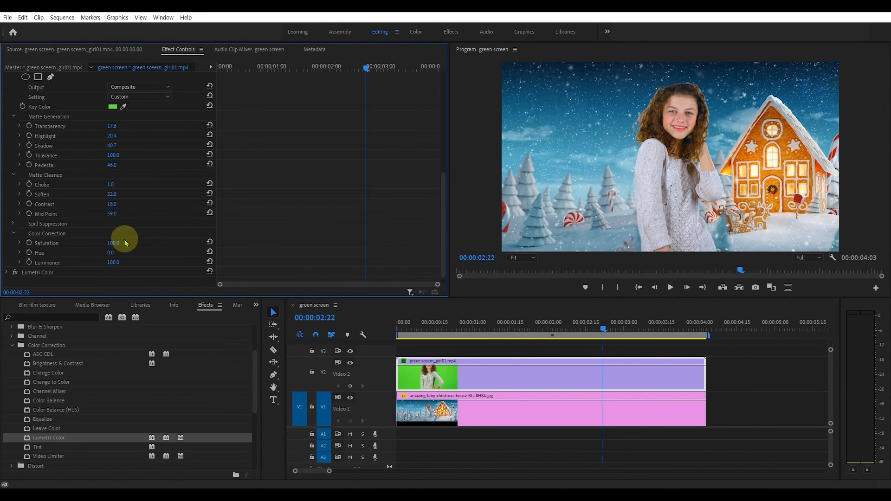
{"action": "left_click", "coordinate": [15, 234]}
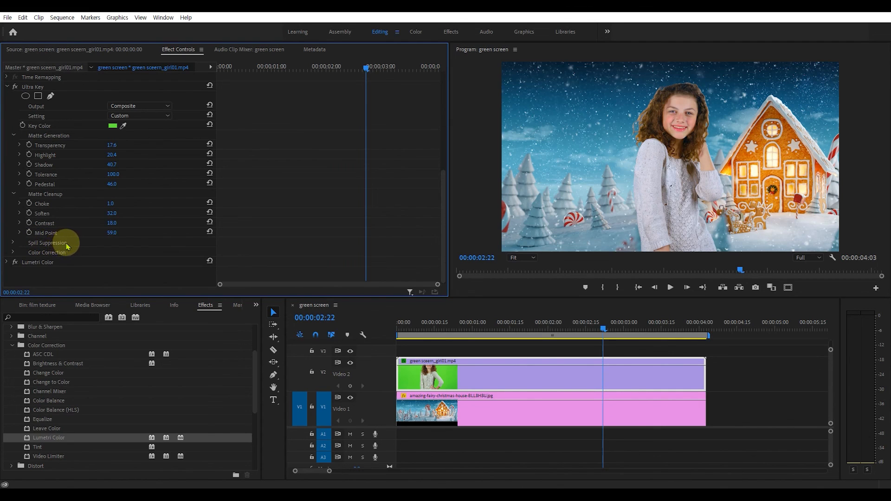
{"action": "left_click", "coordinate": [13, 242]}
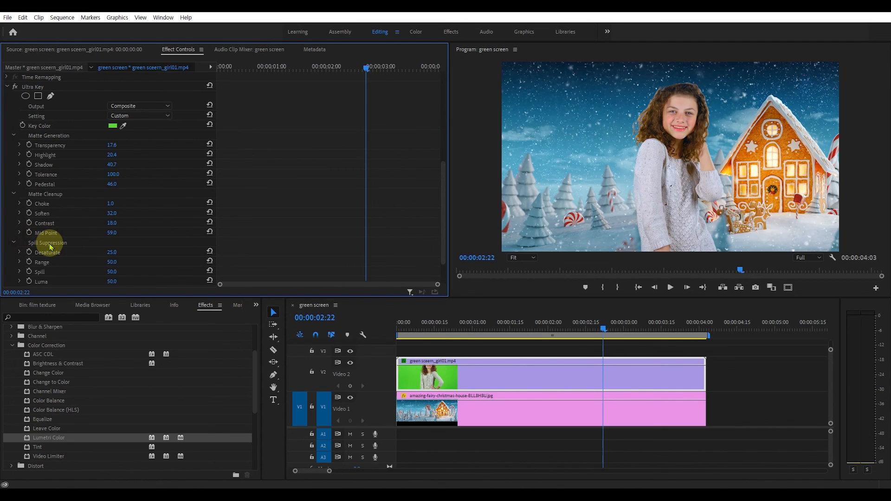